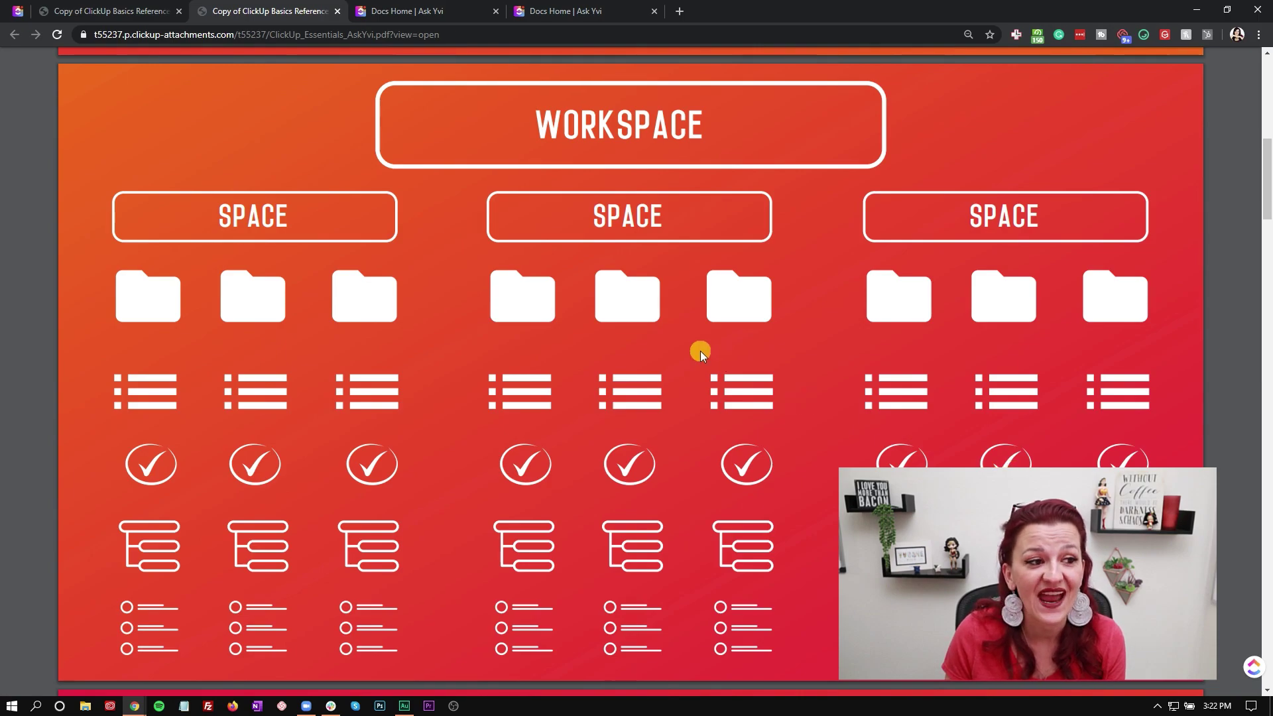
Switch to the ClickUp workspace and look over its workspace and account options
{"action": "left_click", "coordinate": [16, 12]}
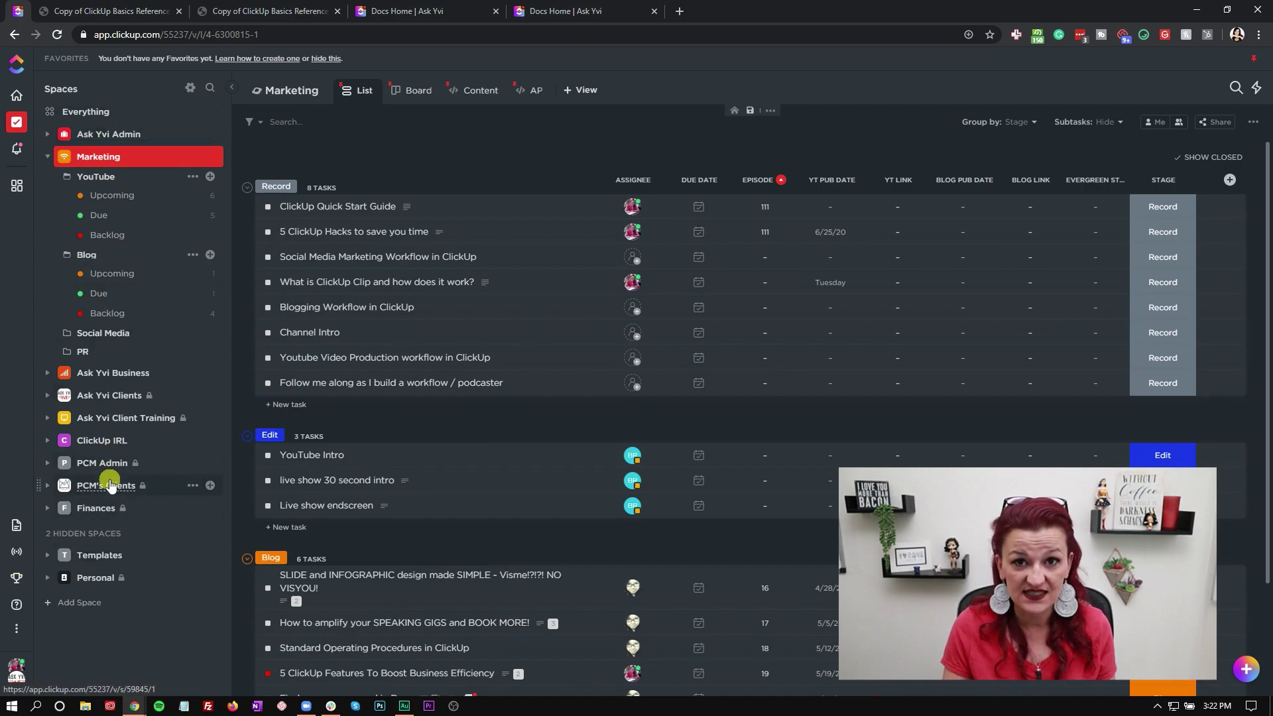
{"action": "left_click", "coordinate": [15, 667]}
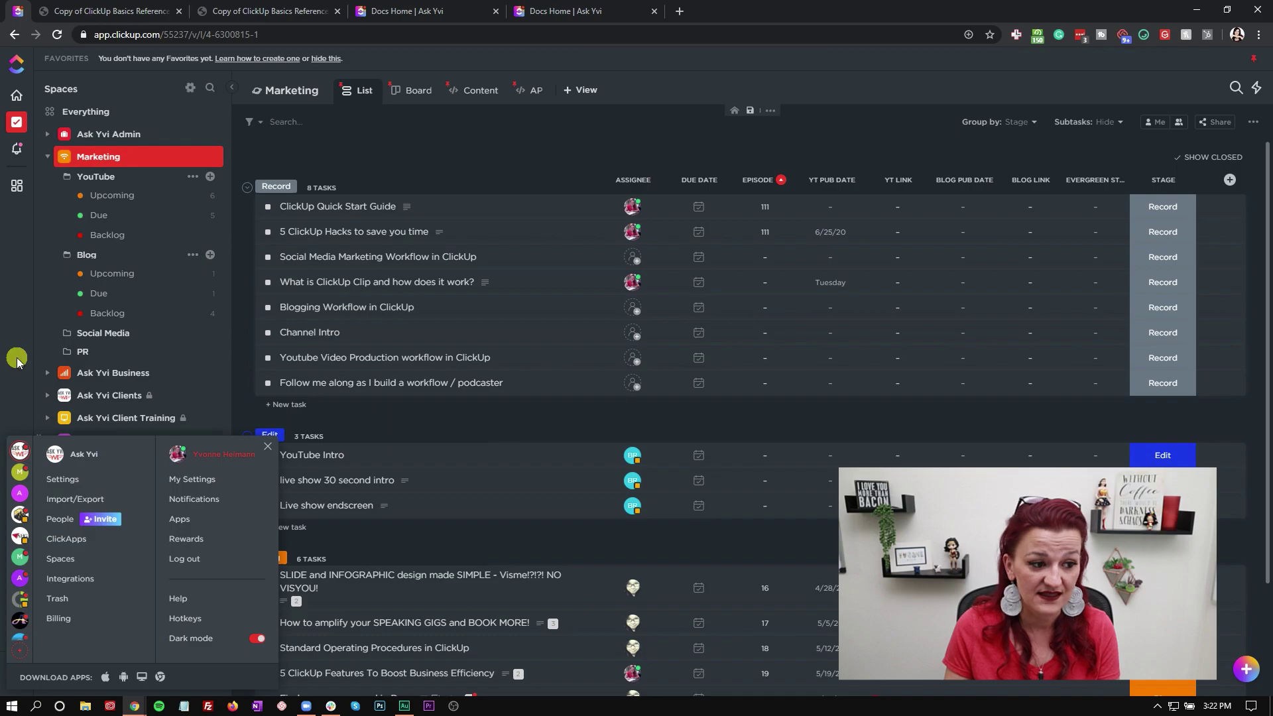
{"action": "left_click", "coordinate": [18, 361]}
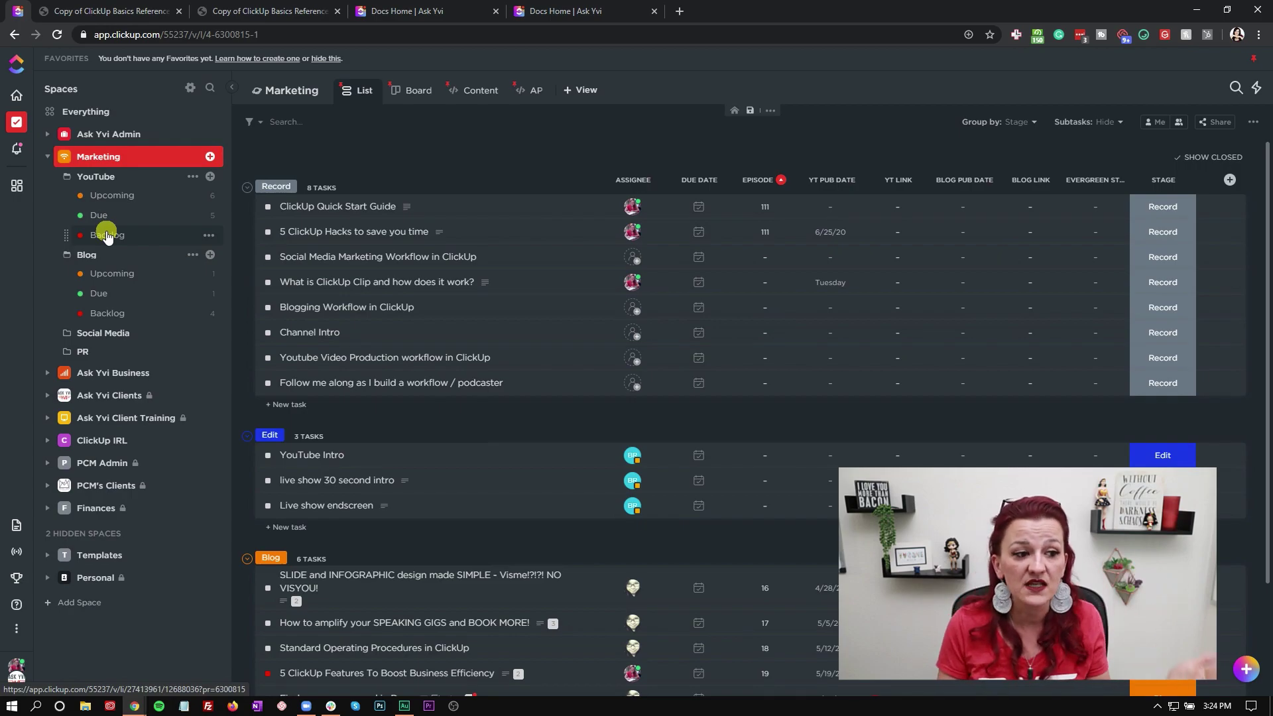
Add a subtask named "subtask 1" to the "Social Media Marketing Workflow in ClickUp" task in the Marketing space's YouTube folder
{"action": "left_click", "coordinate": [100, 177]}
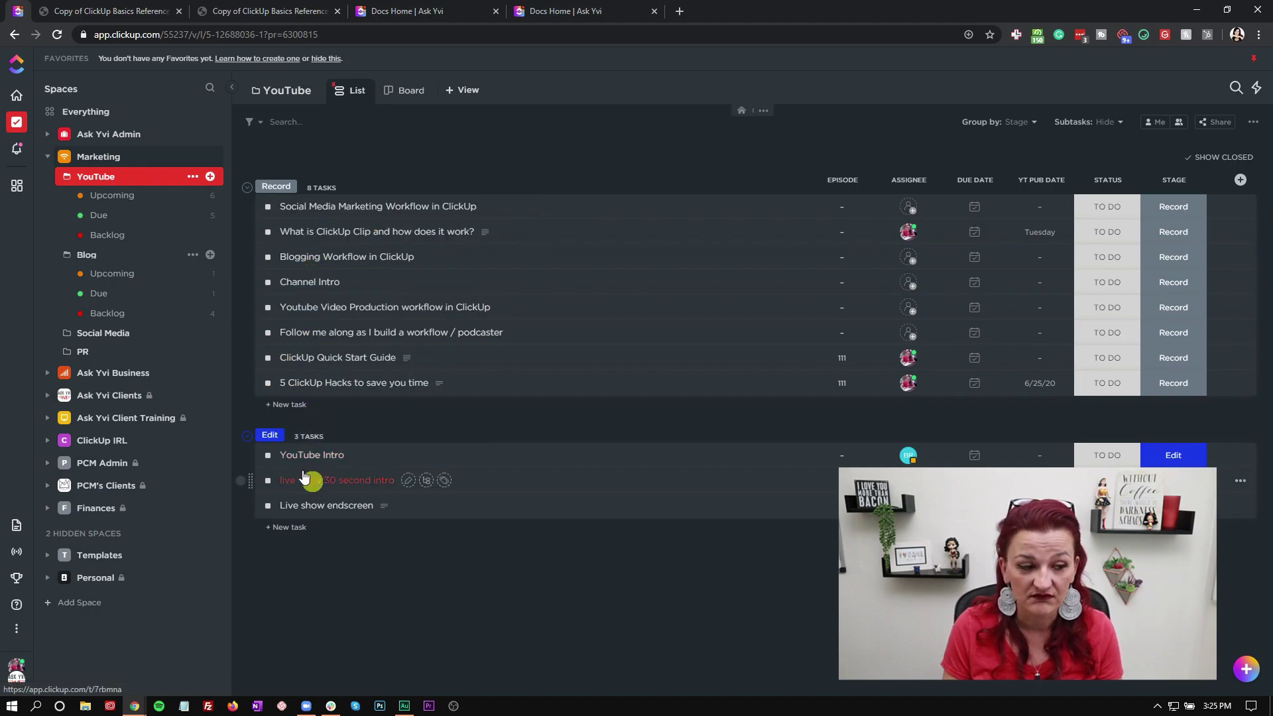
{"action": "left_click", "coordinate": [314, 210]}
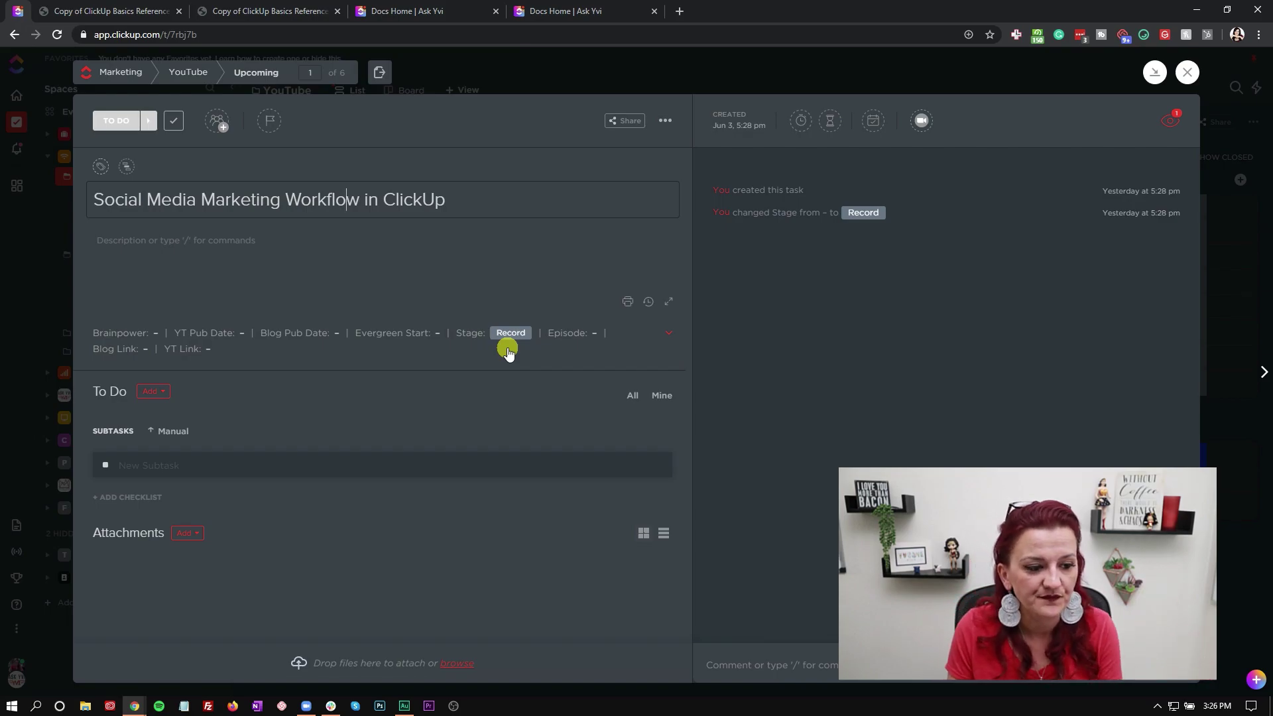
{"action": "left_click", "coordinate": [152, 464]}
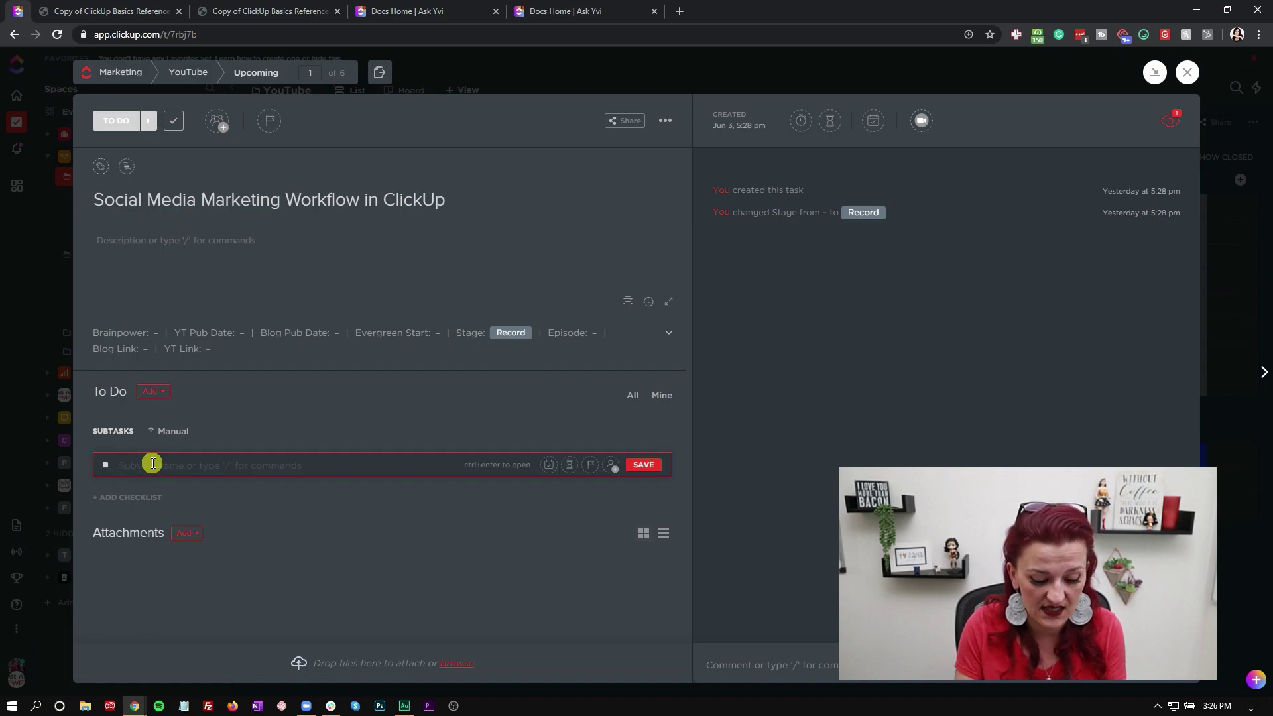
{"action": "type", "text": "sub"}
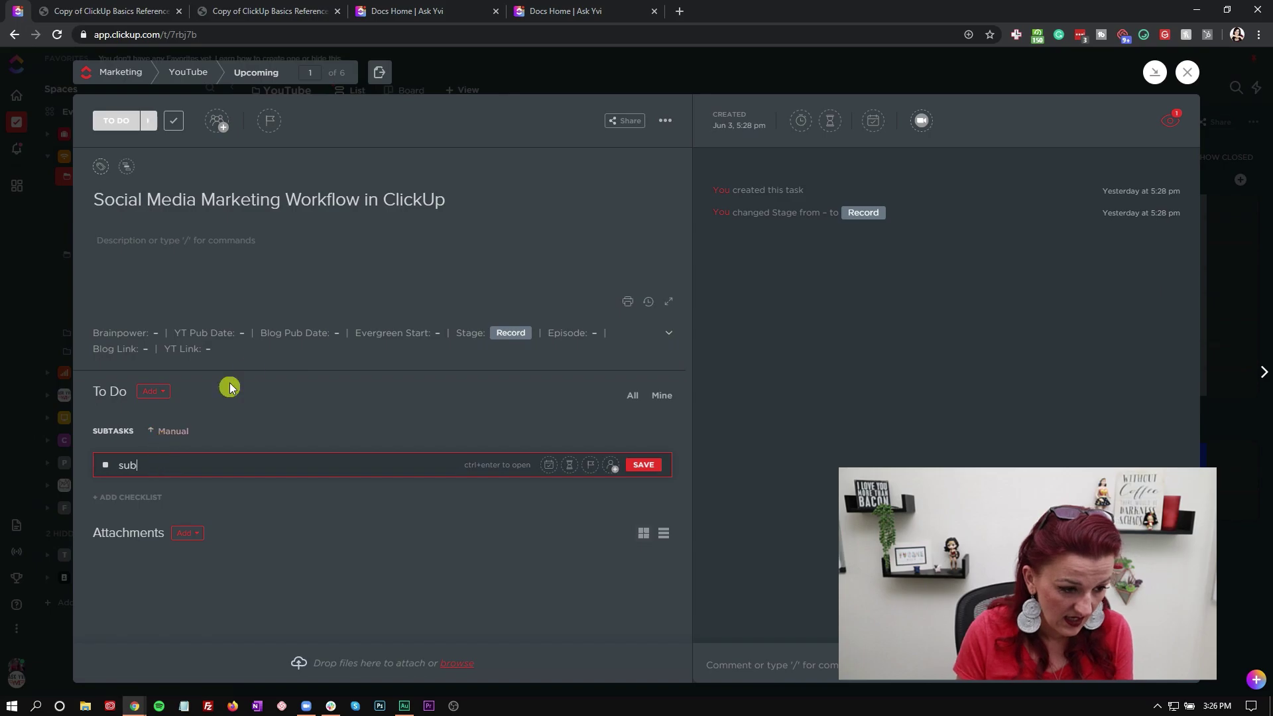
{"action": "type", "text": "statask"}
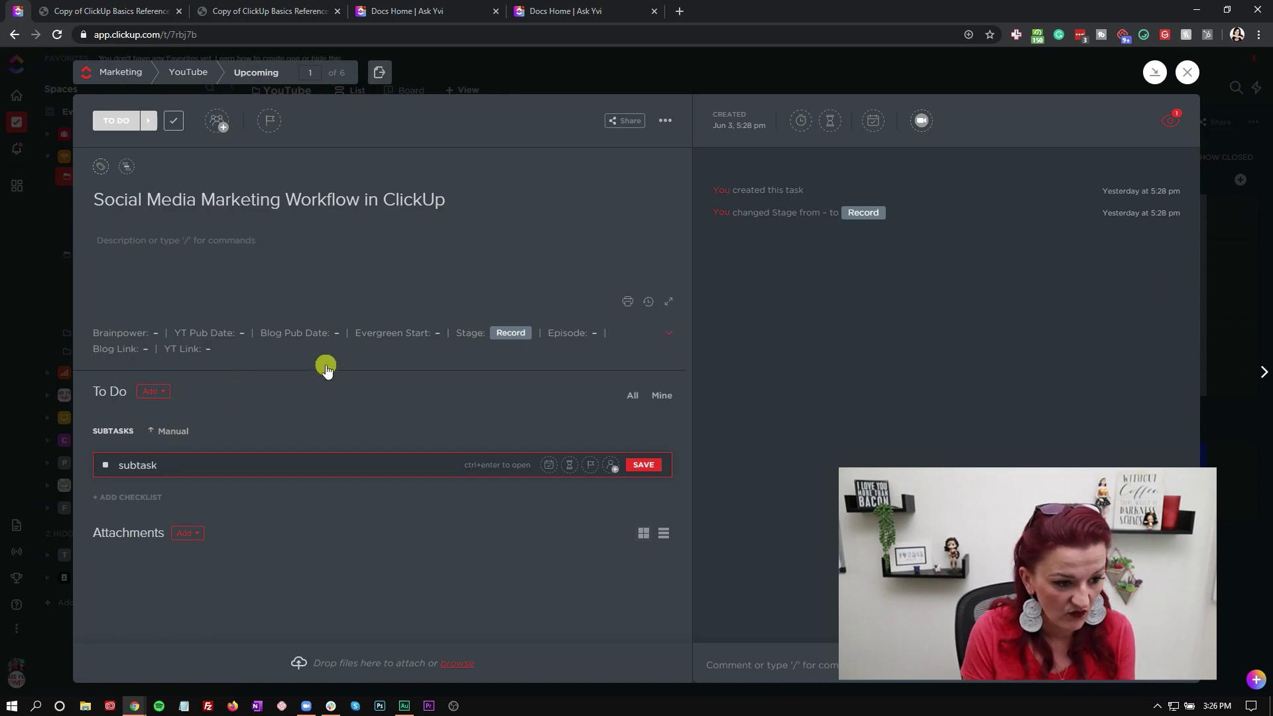
{"action": "type", "text": " 1"}
{"action": "key", "text": "Return"}
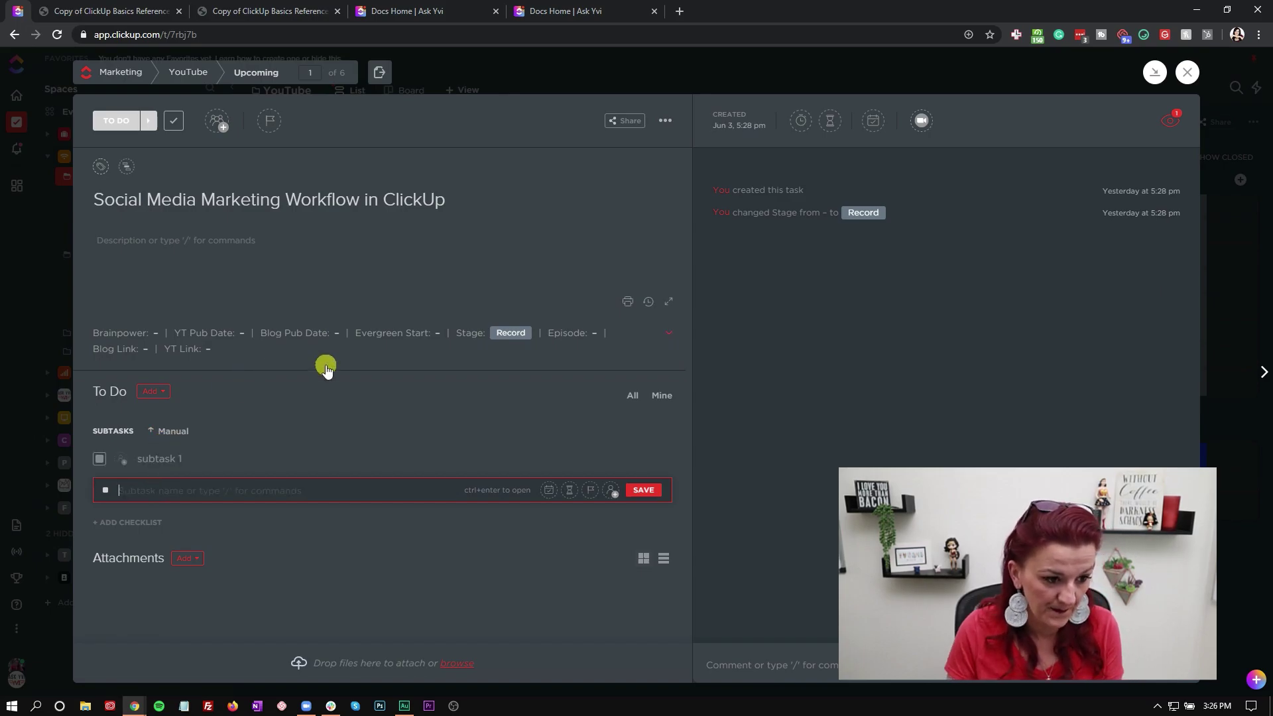
View the details of subtask 1, return to its parent task and close the task
{"action": "left_click", "coordinate": [168, 462]}
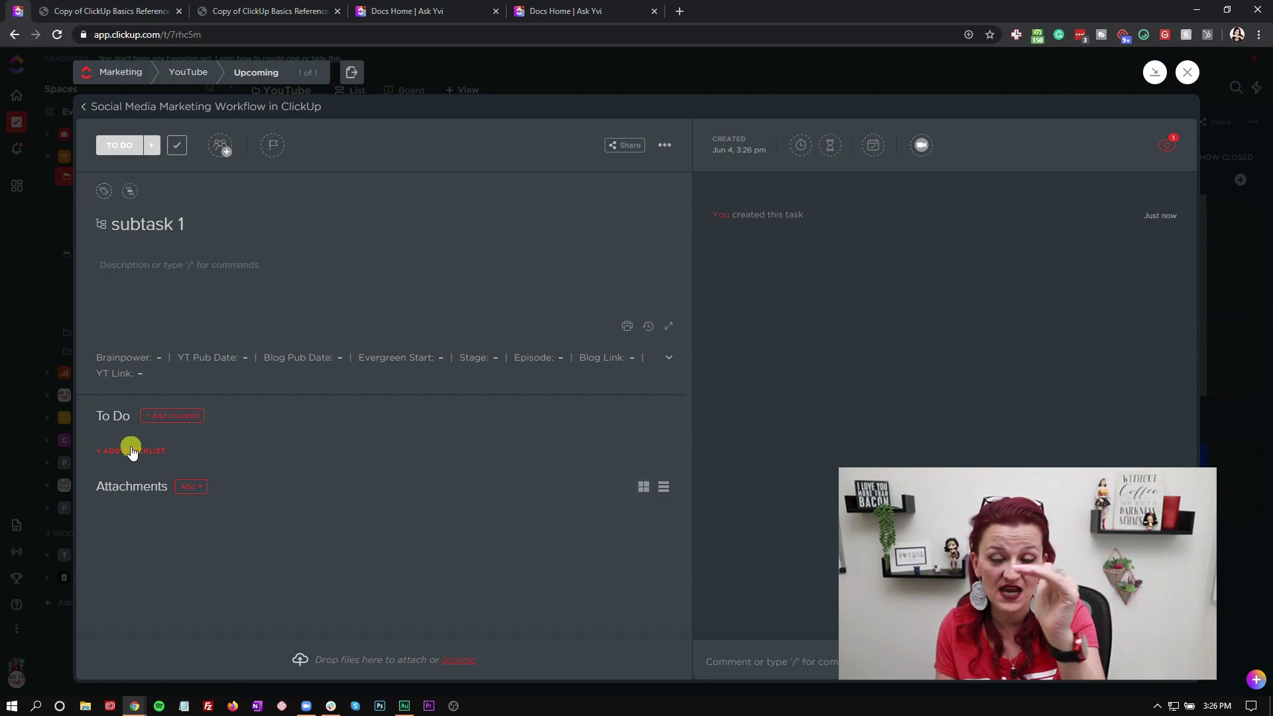
{"action": "left_click", "coordinate": [126, 109]}
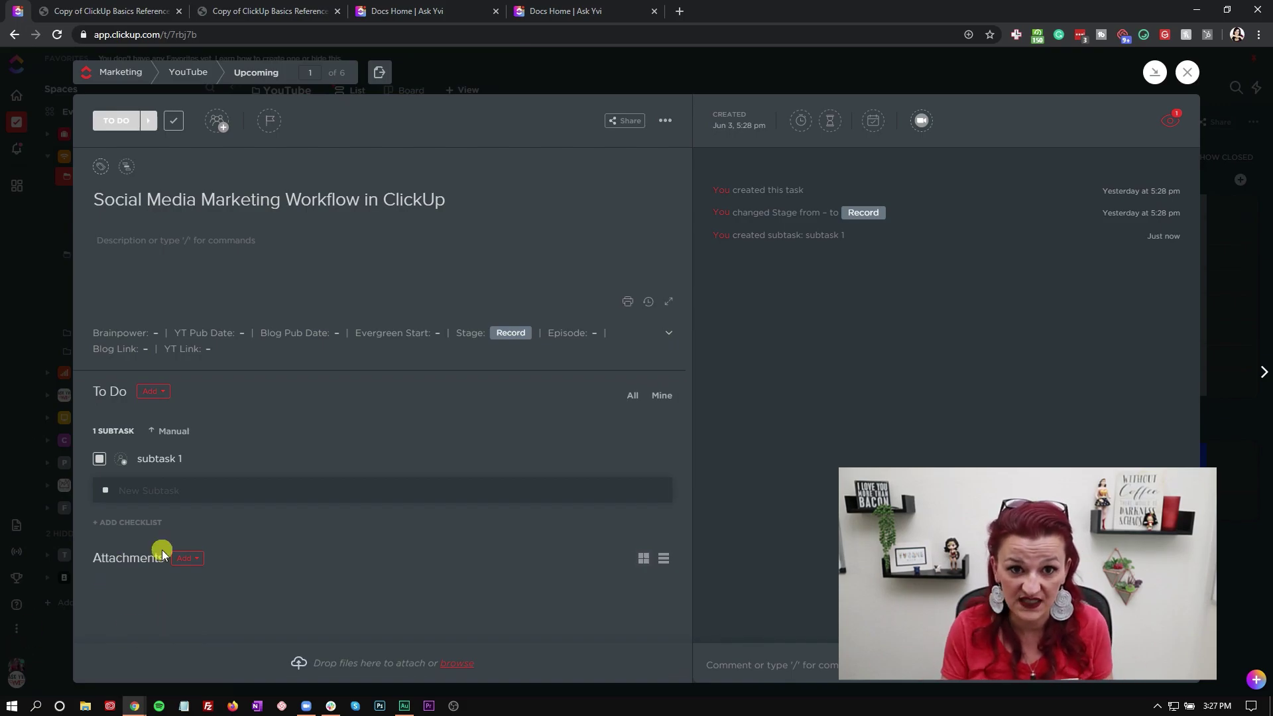
{"action": "left_click", "coordinate": [1189, 75]}
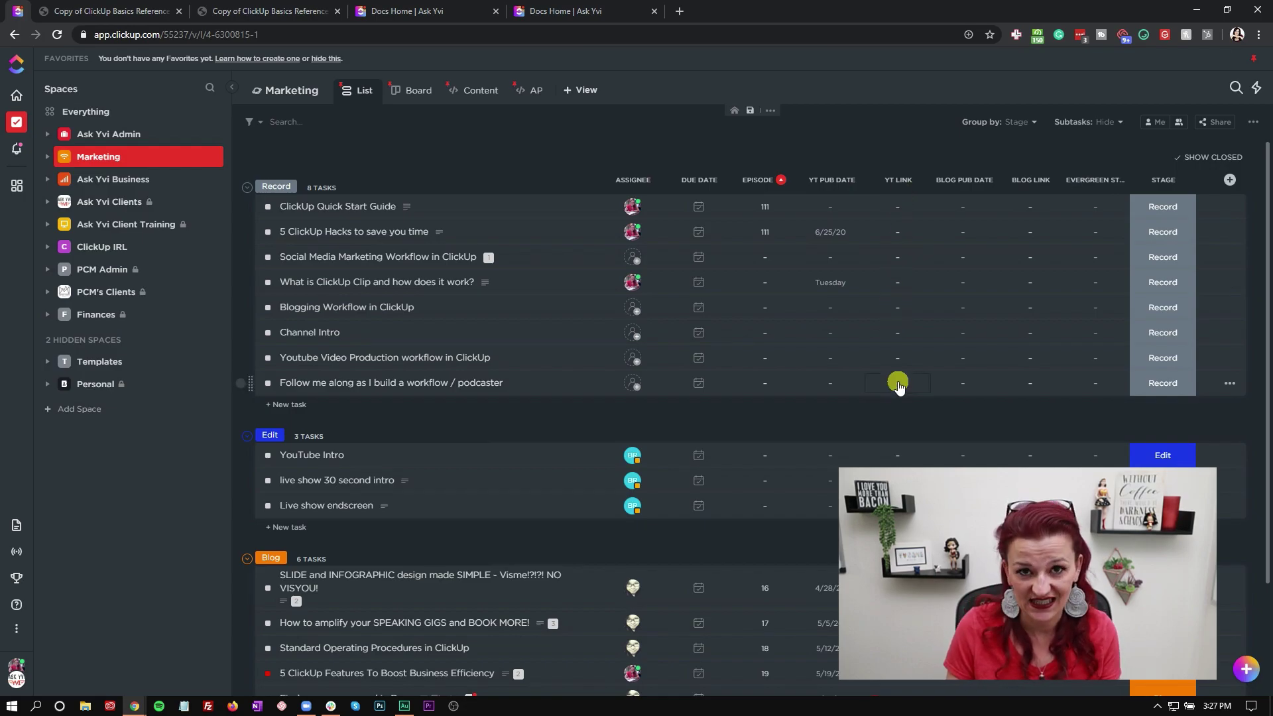
View the Marketing space's Content view and look over the view types available to add
{"action": "left_click", "coordinate": [412, 93]}
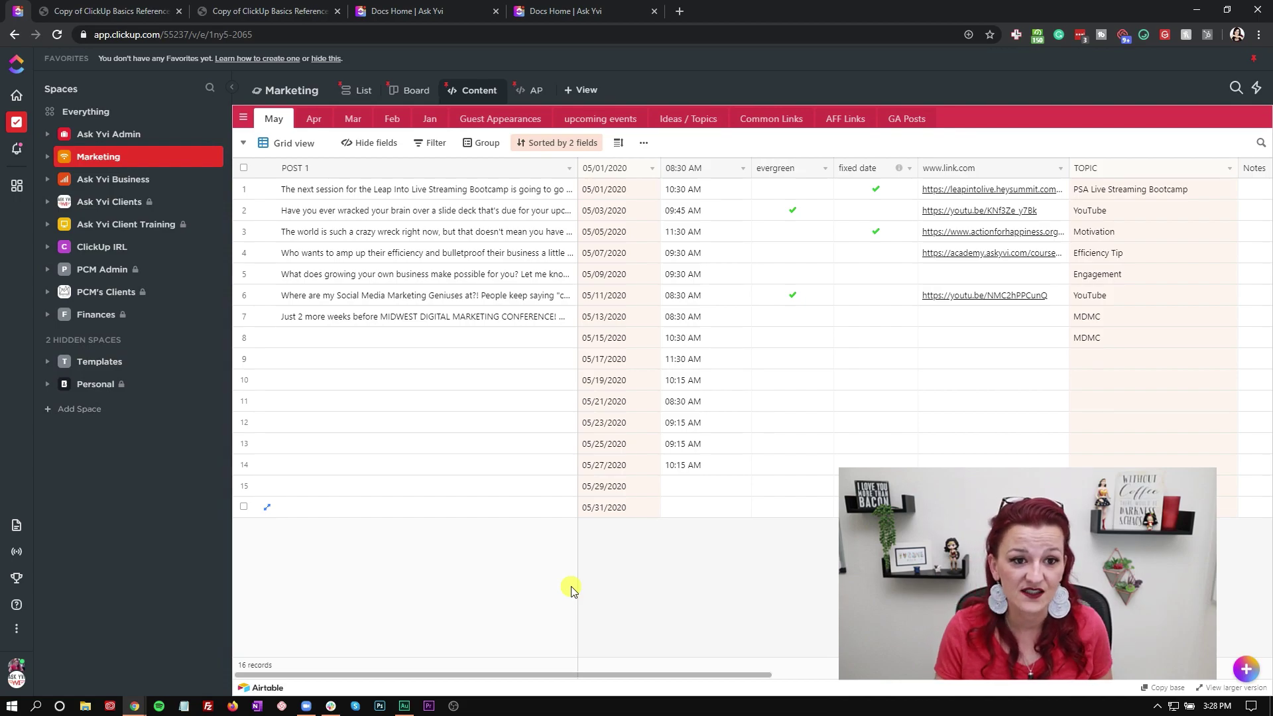
{"action": "left_click", "coordinate": [591, 93]}
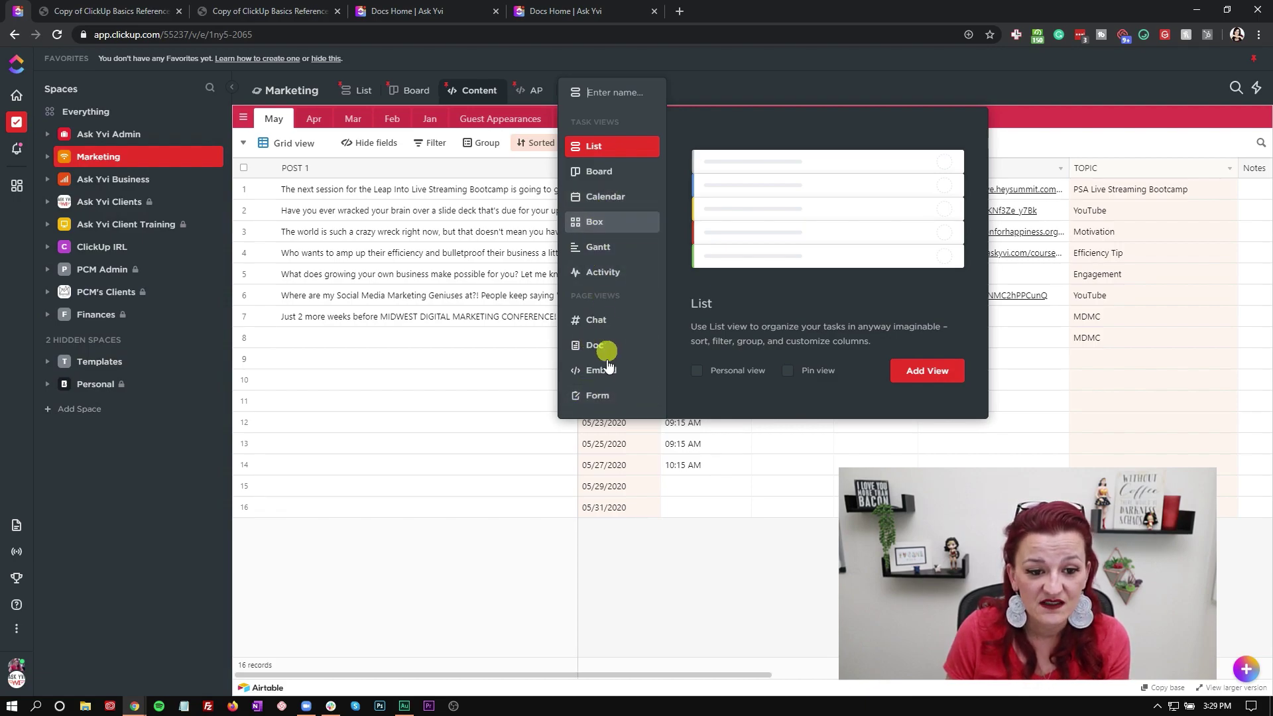
{"action": "left_click", "coordinate": [755, 572]}
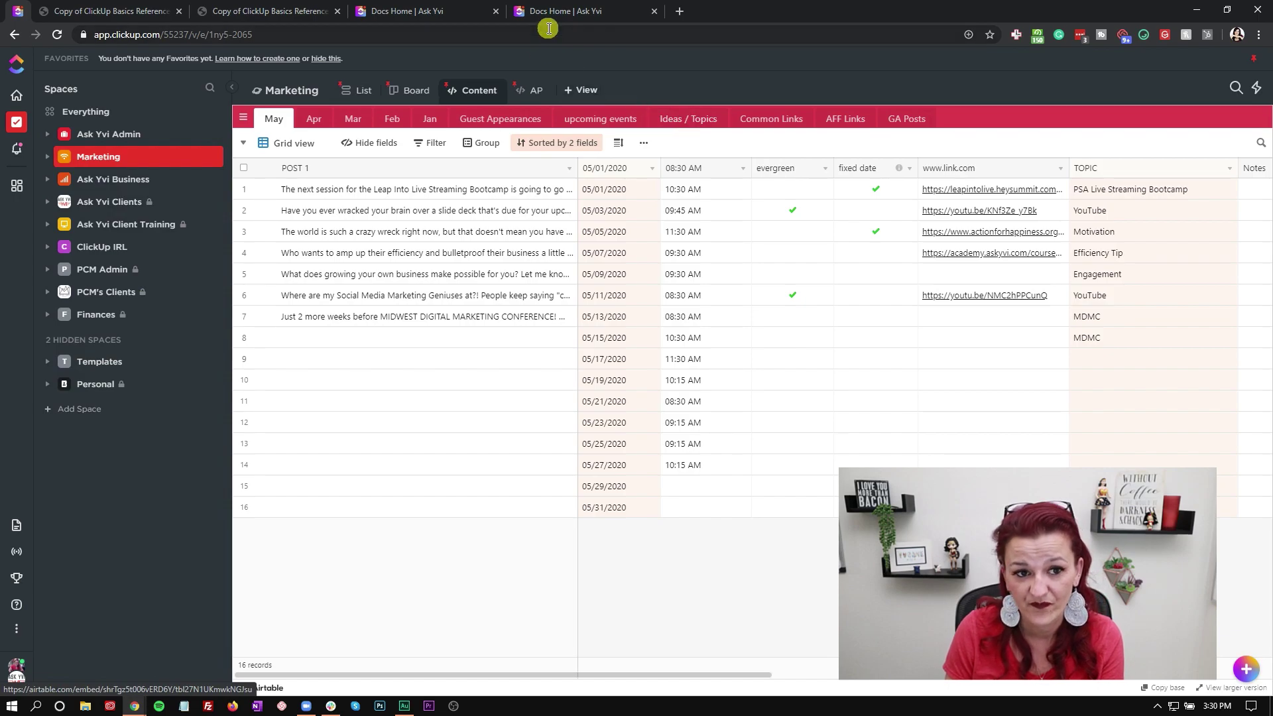
Show the monthly publishing calendar in the Marketing space's AP view
{"action": "left_click", "coordinate": [531, 93]}
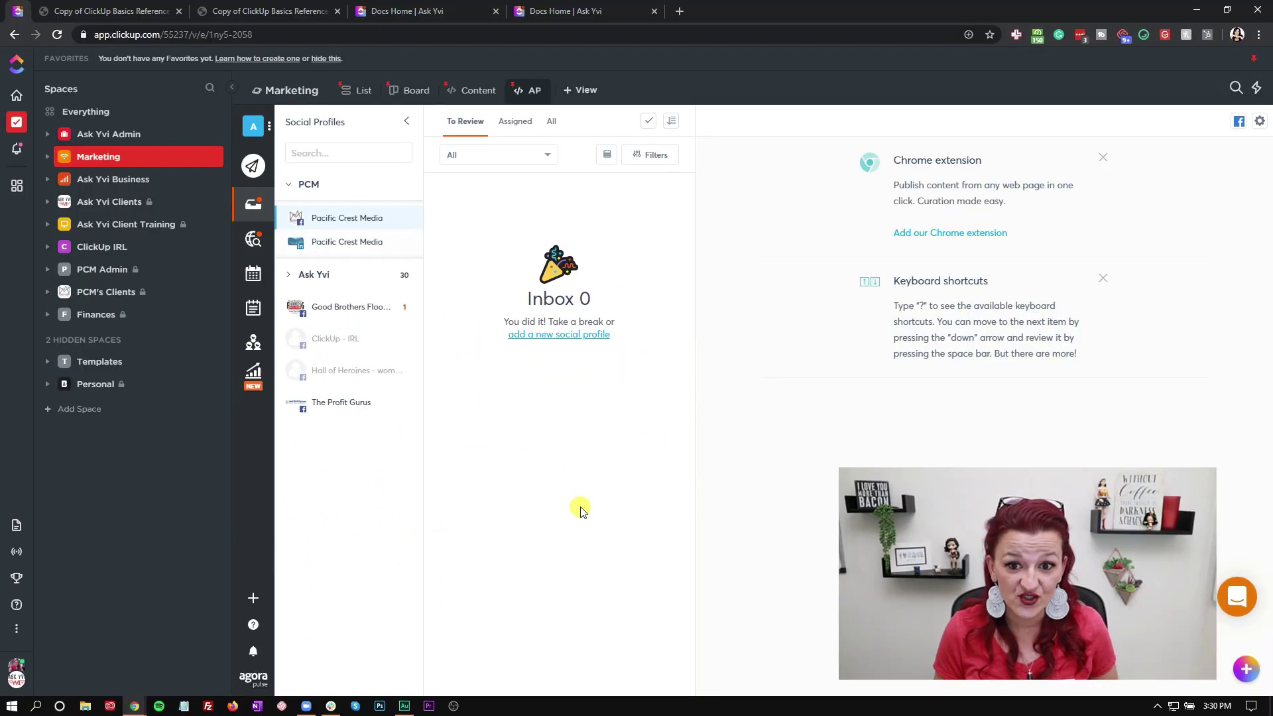
{"action": "left_click", "coordinate": [252, 275]}
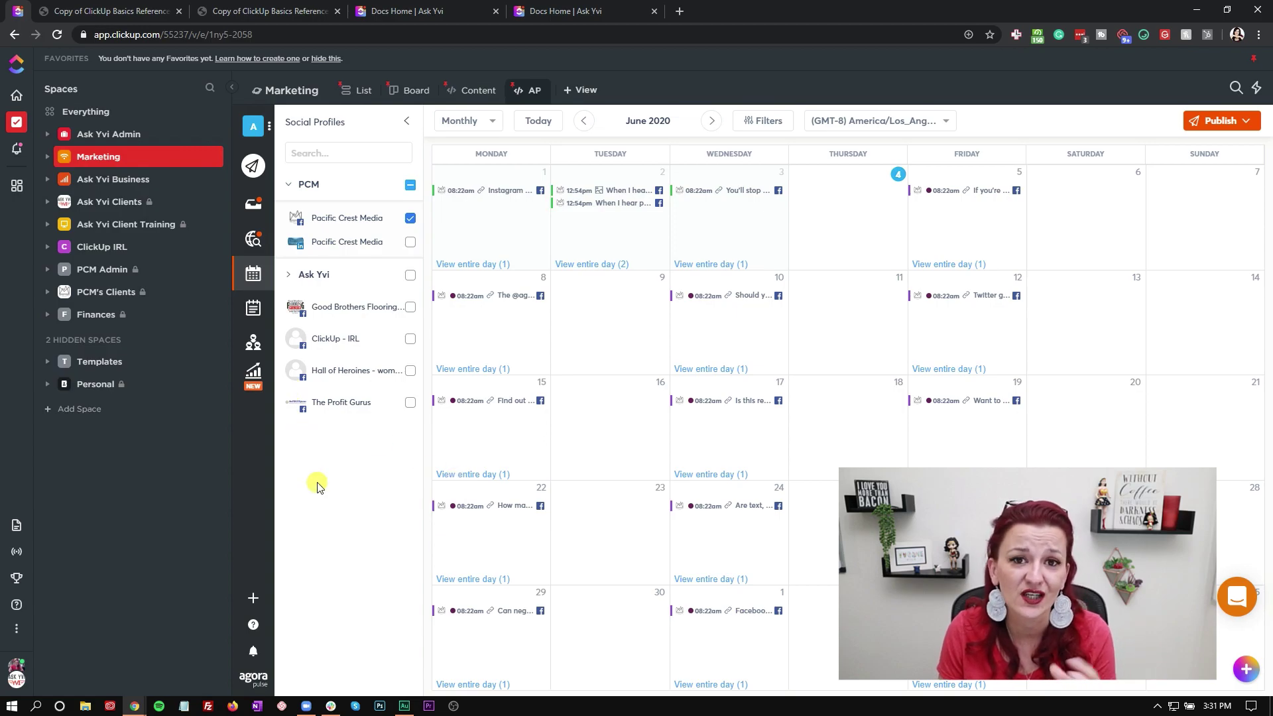
Review the URL and HTML options for a new Embed view in the Marketing space without creating it
{"action": "left_click", "coordinate": [568, 95]}
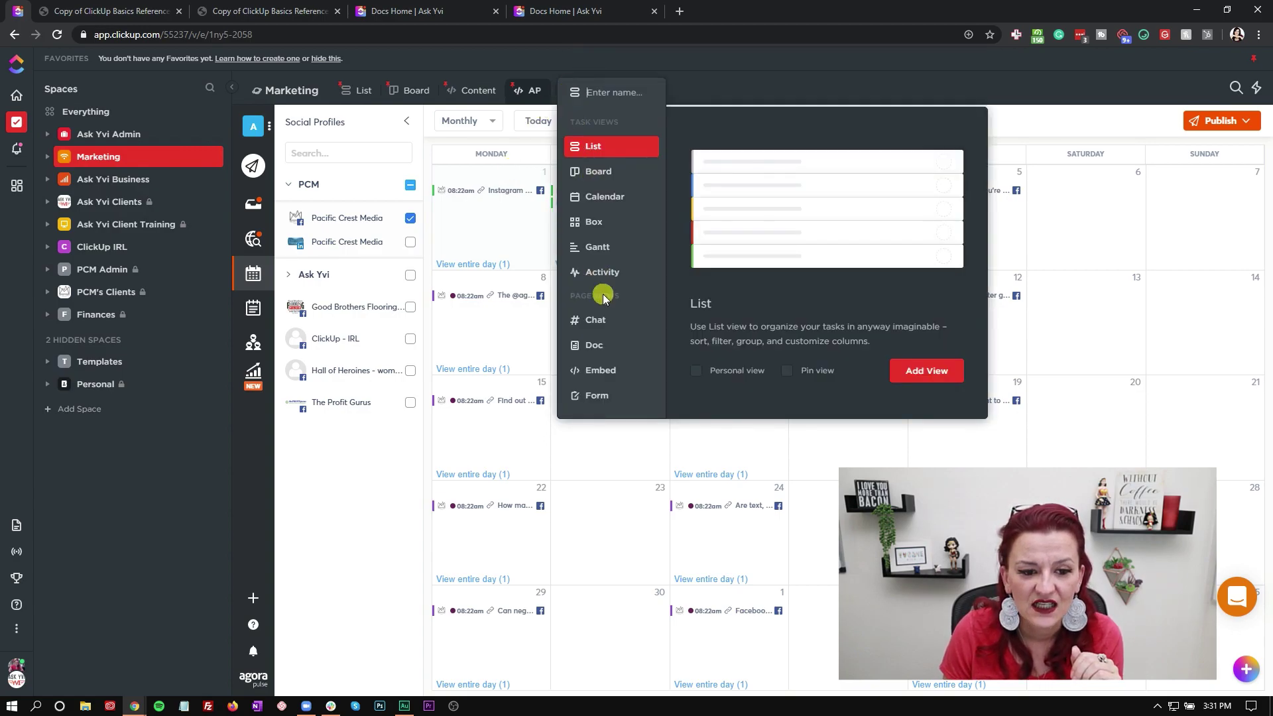
{"action": "left_click", "coordinate": [597, 378]}
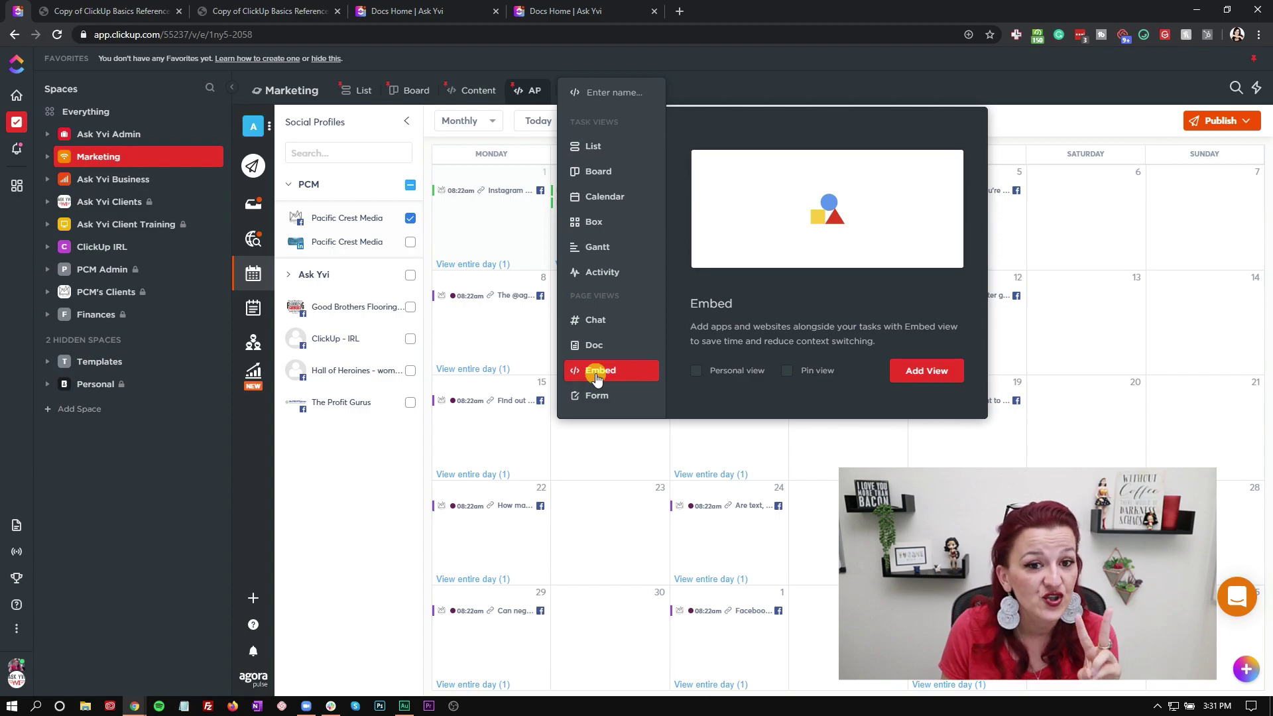
{"action": "left_click", "coordinate": [914, 371]}
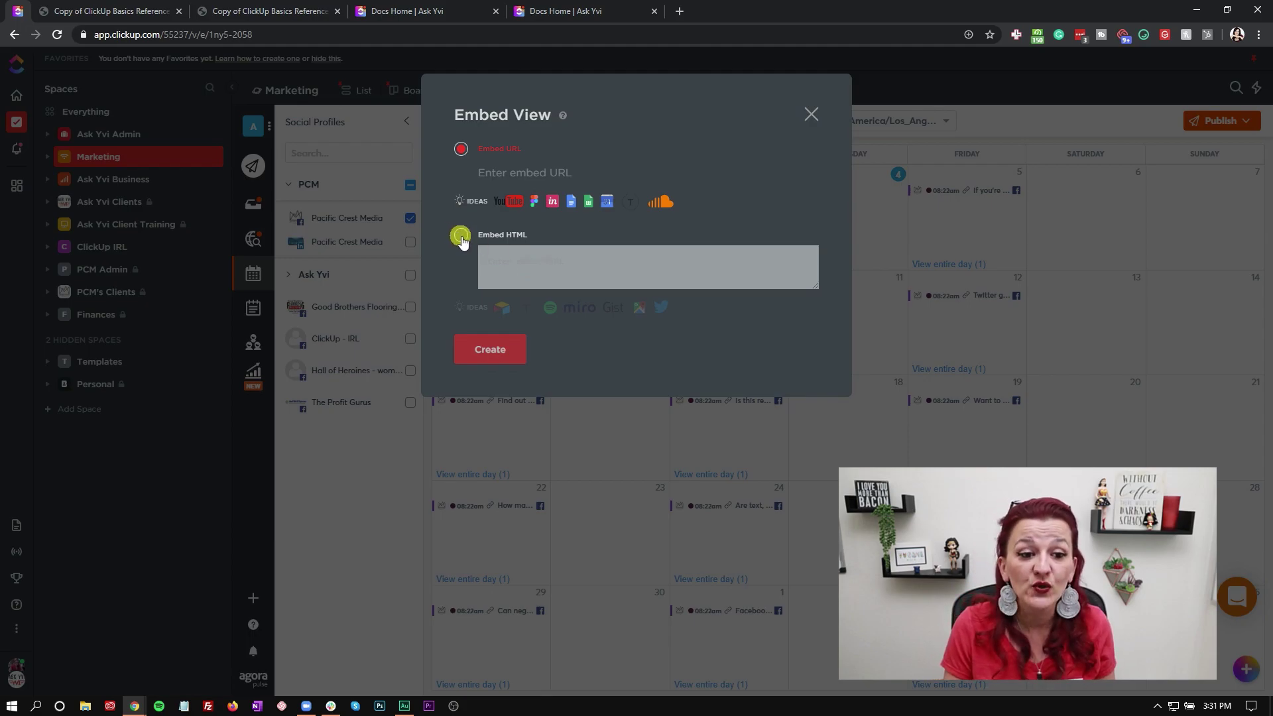
{"action": "left_click", "coordinate": [811, 113]}
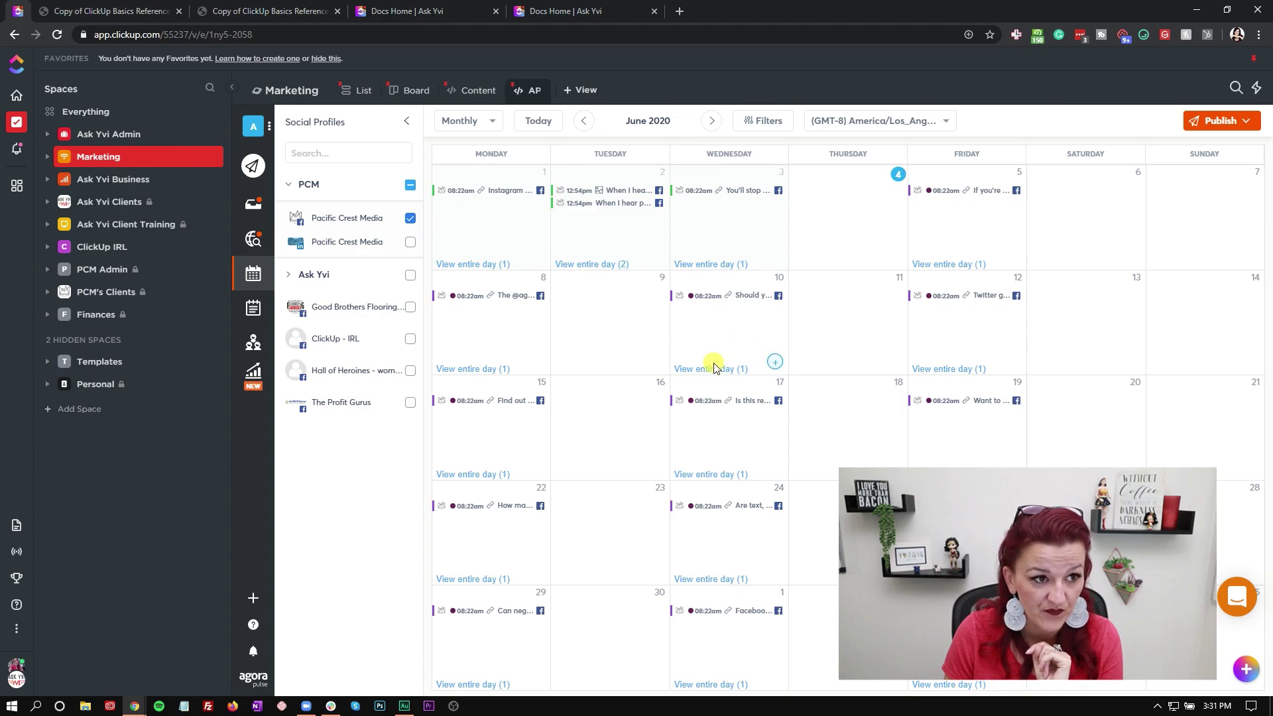
View the SOP - Ask Yvi doc from Docs home, close it and browse the list of all docs
{"action": "left_click", "coordinate": [428, 13]}
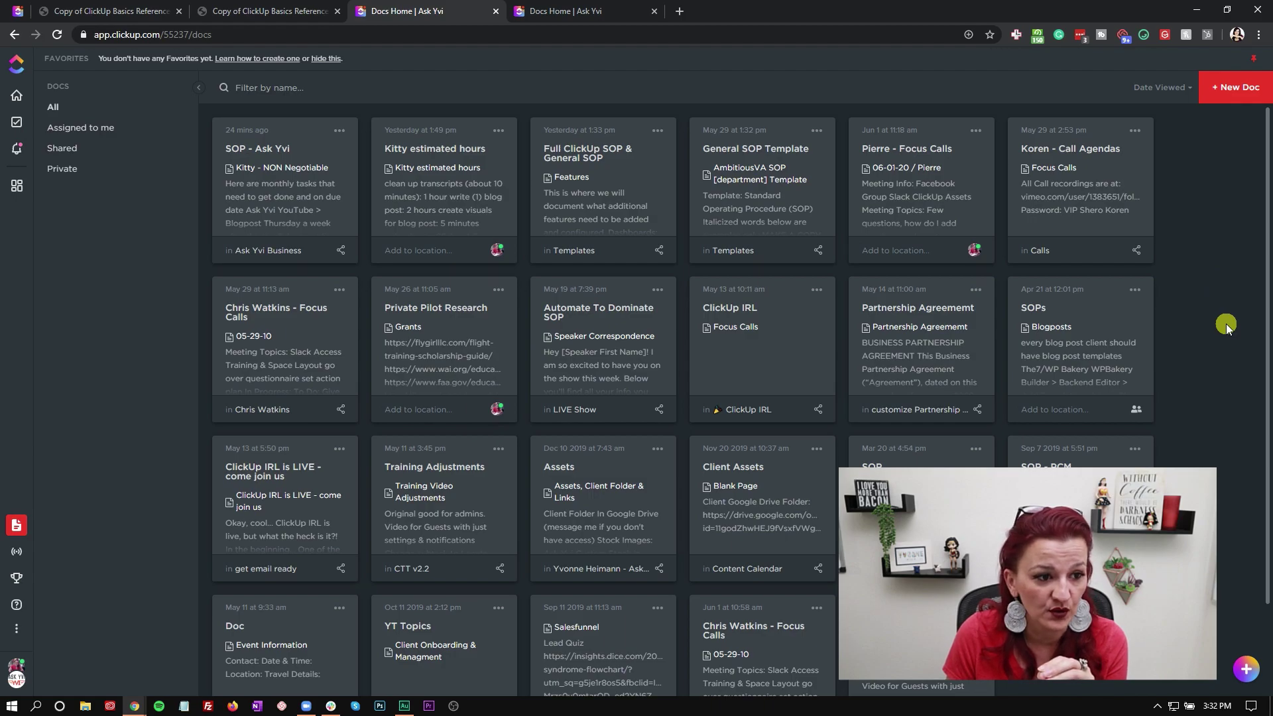
{"action": "left_click", "coordinate": [265, 153]}
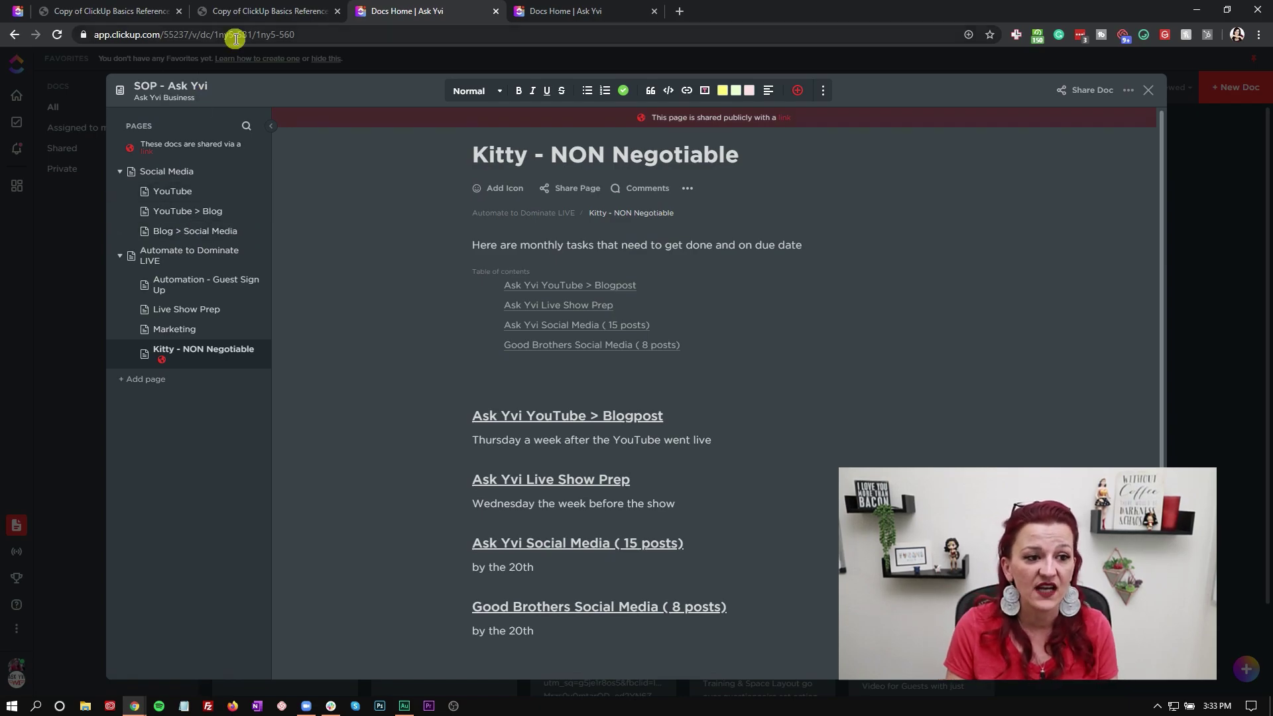
{"action": "left_click", "coordinate": [585, 12]}
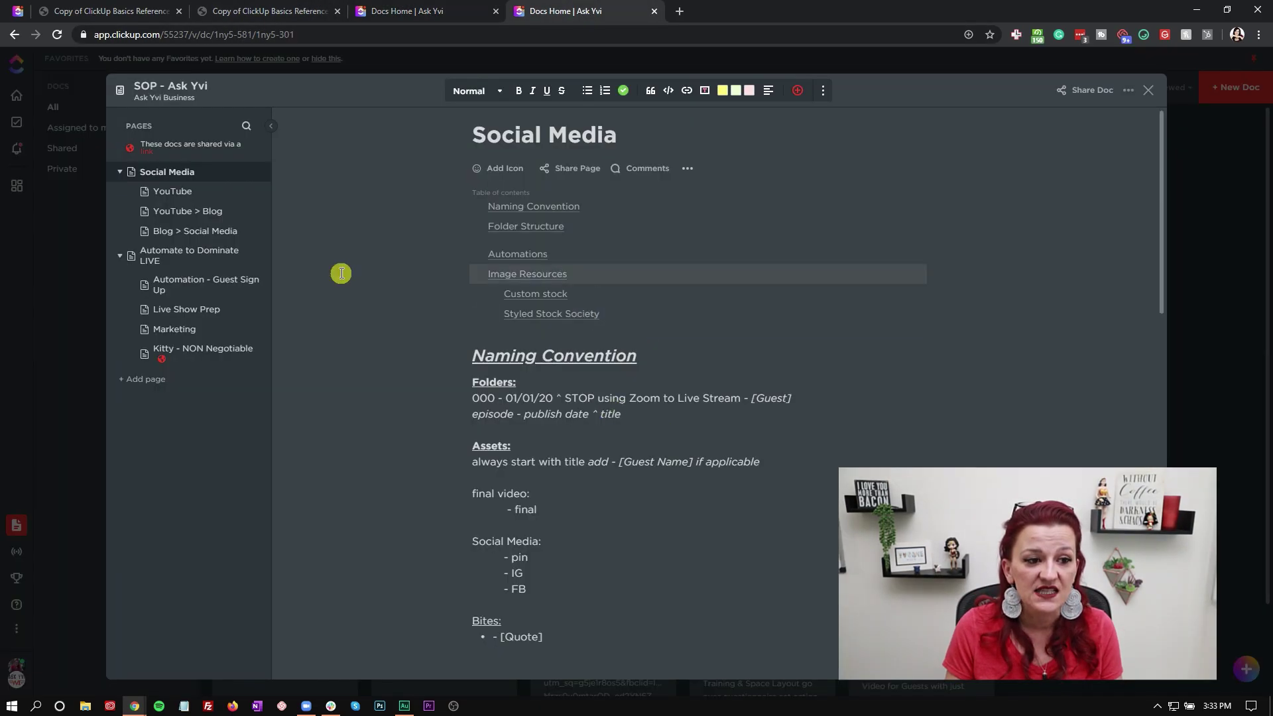
{"action": "left_click", "coordinate": [1147, 93]}
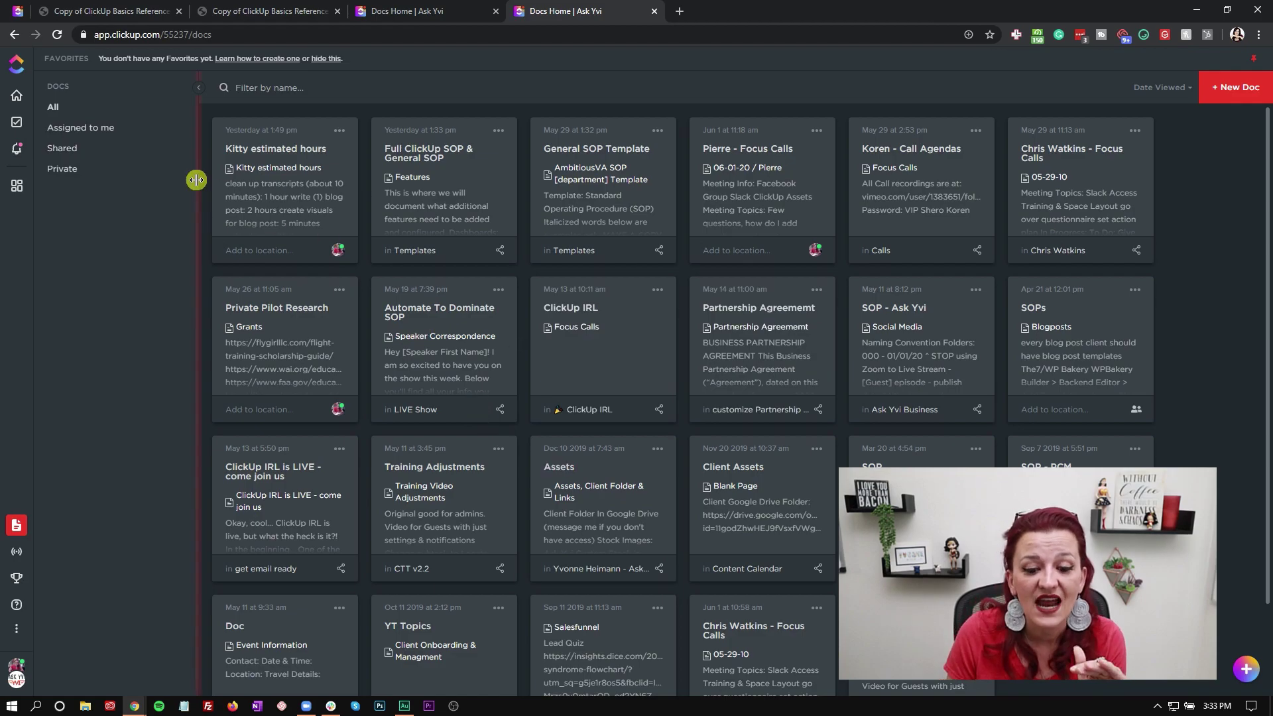
{"action": "scroll", "coordinate": [929, 504], "scroll_direction": "down", "scroll_amount": 2}
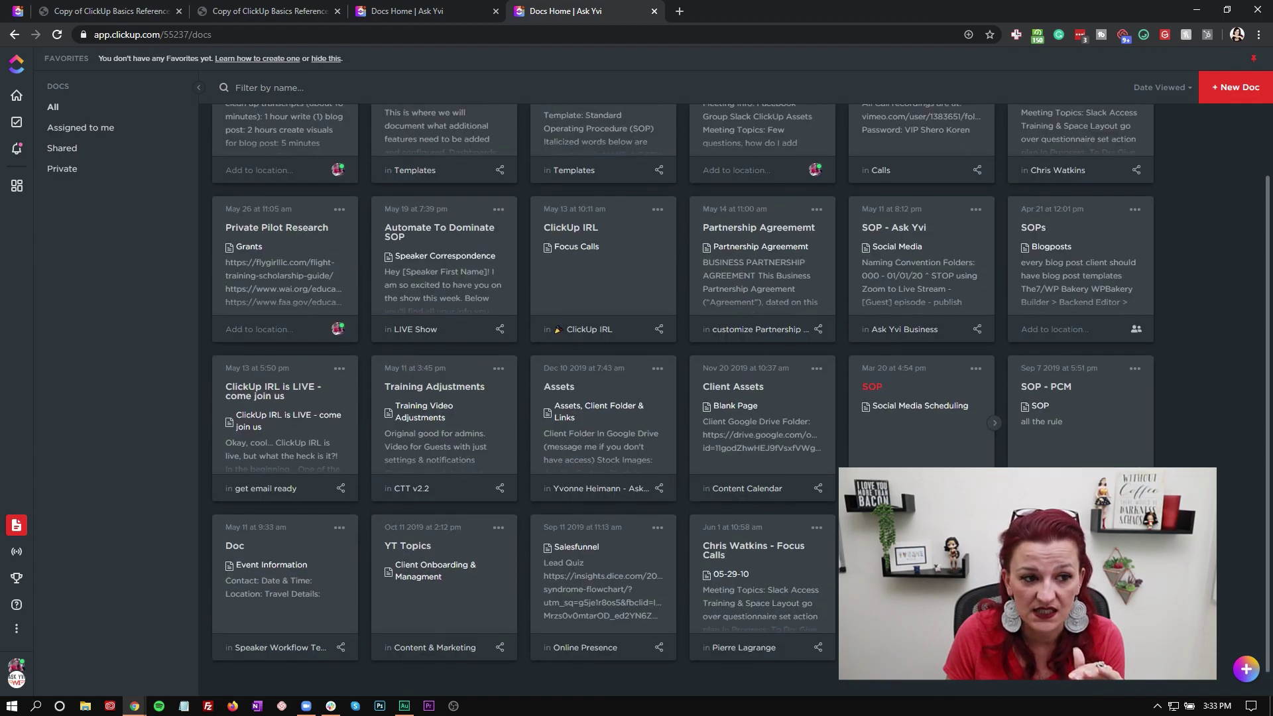
{"action": "scroll", "coordinate": [928, 504], "scroll_direction": "up", "scroll_amount": 2}
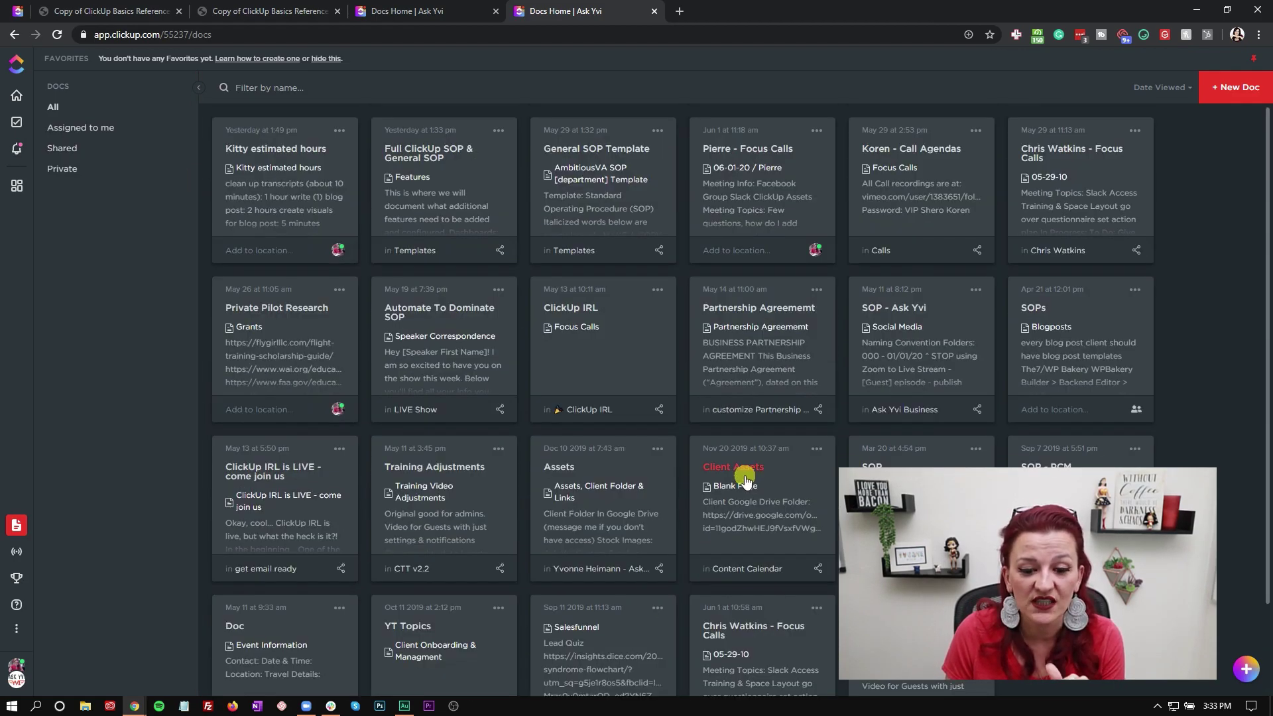
Review the sharing options of the SOP - Ask Yvi doc and close the doc
{"action": "left_click", "coordinate": [903, 310]}
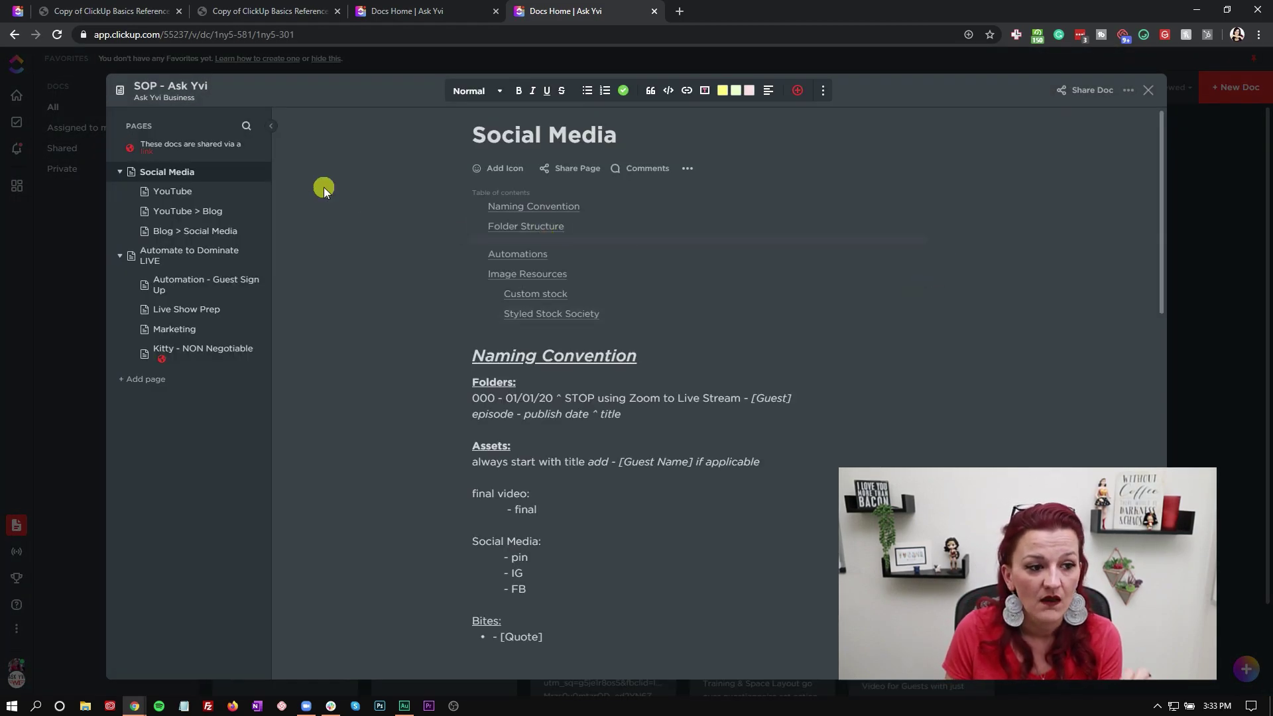
{"action": "left_click", "coordinate": [1086, 94]}
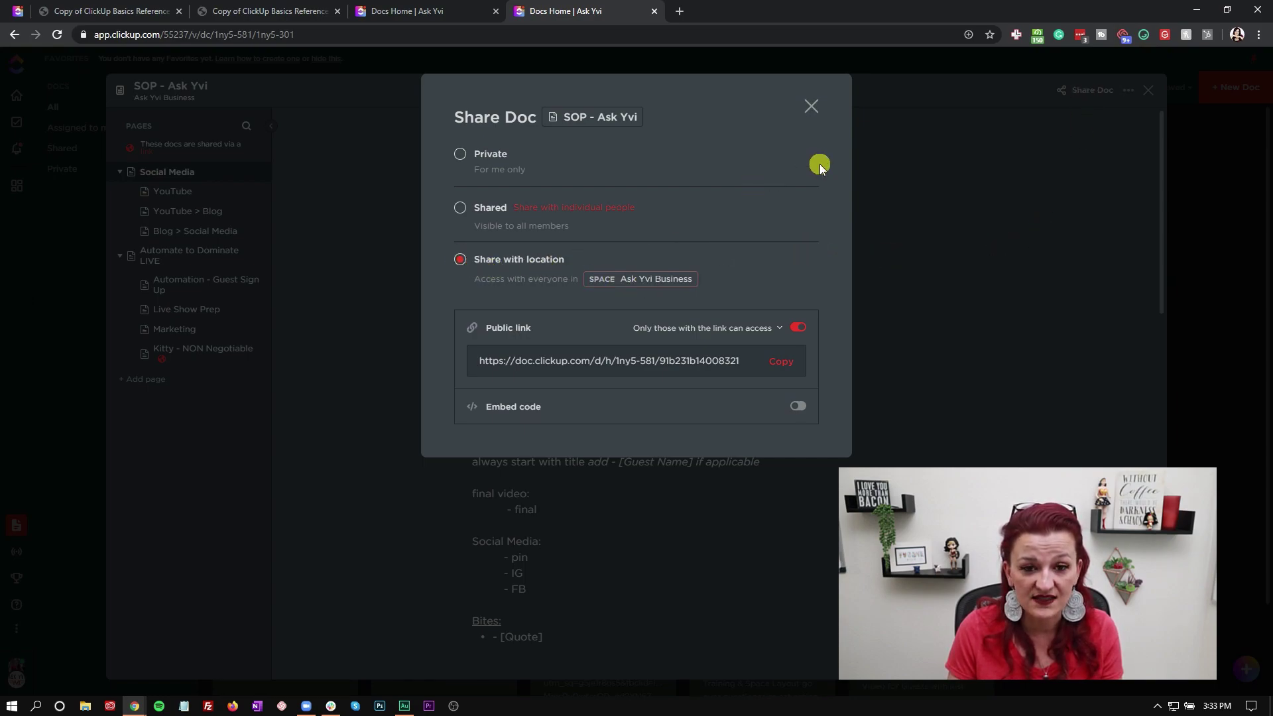
{"action": "left_click", "coordinate": [809, 106]}
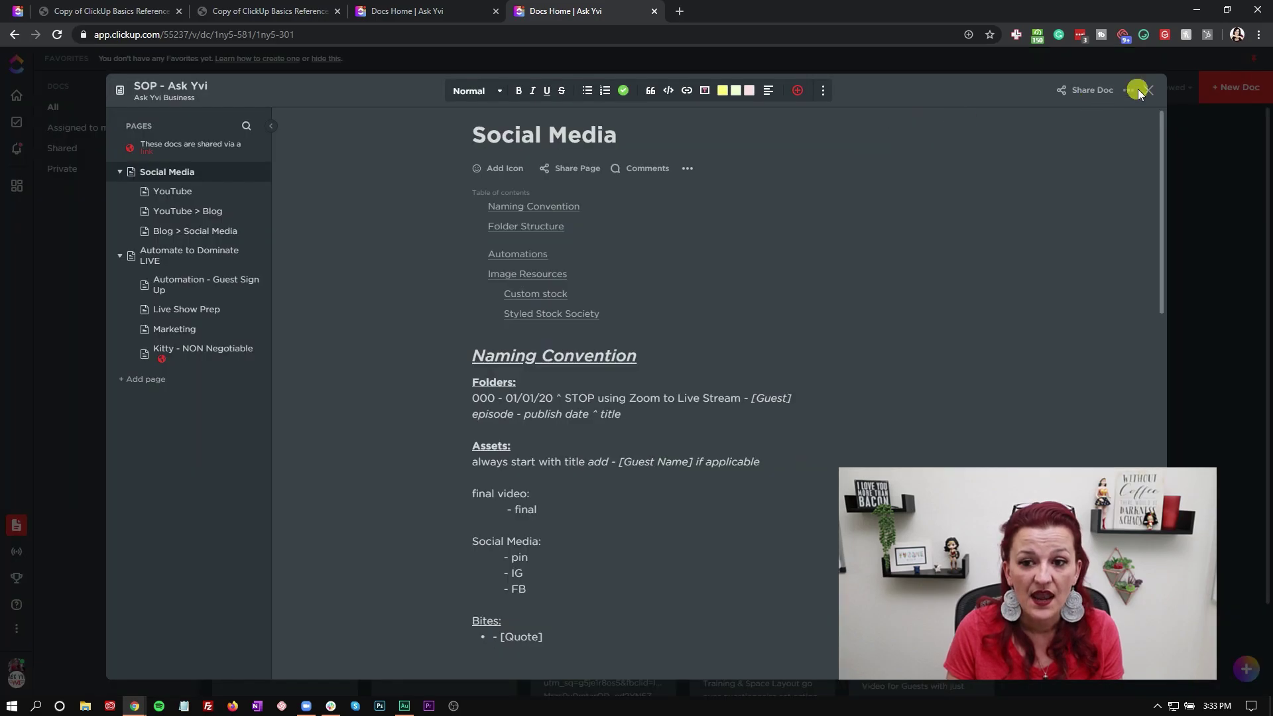
{"action": "left_click", "coordinate": [1149, 90]}
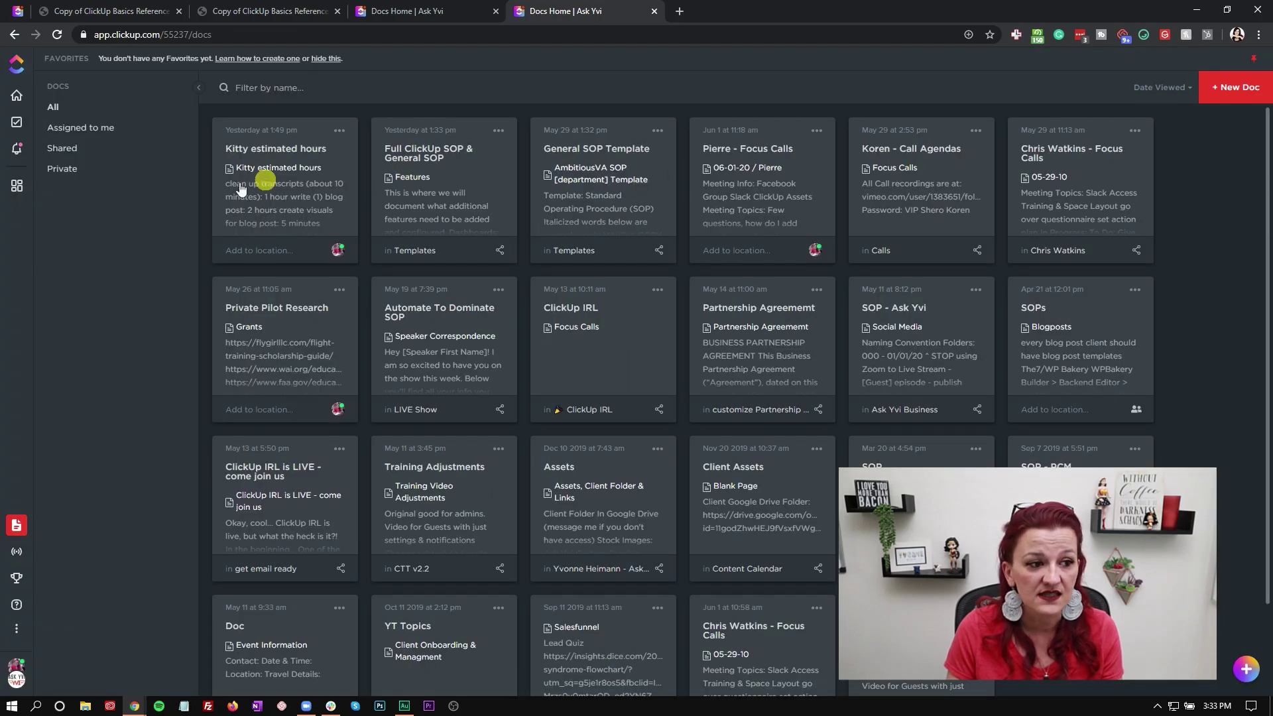
Go back to the spaces and open the SOP - Ask Yvi doc from the Ask Yvi Business space
{"action": "left_click", "coordinate": [18, 123]}
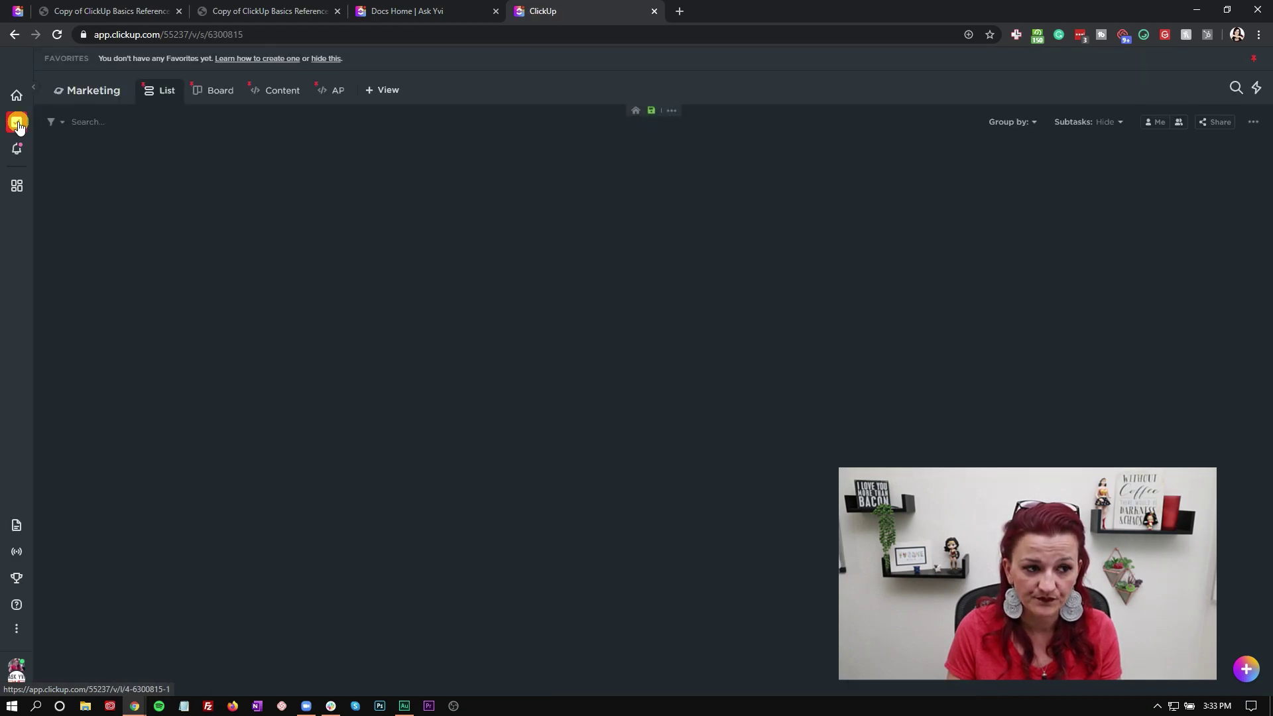
{"action": "mouse_move", "coordinate": [38, 91]}
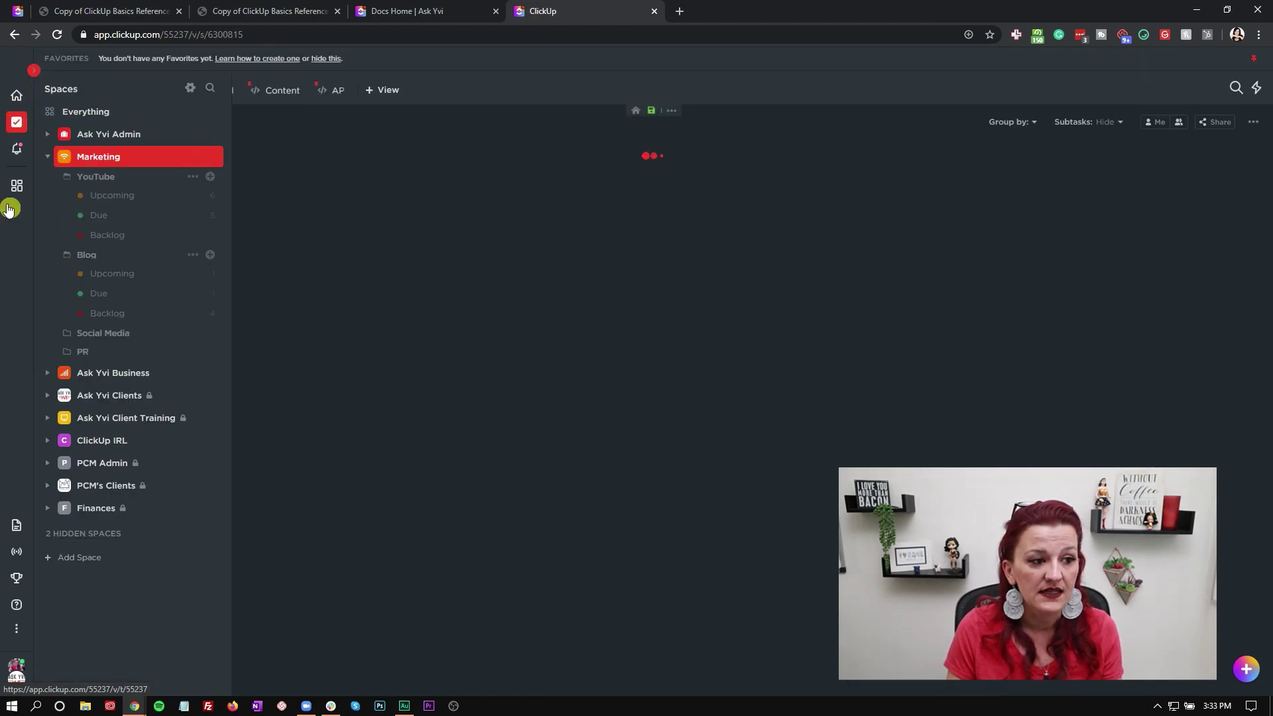
{"action": "left_click", "coordinate": [95, 375]}
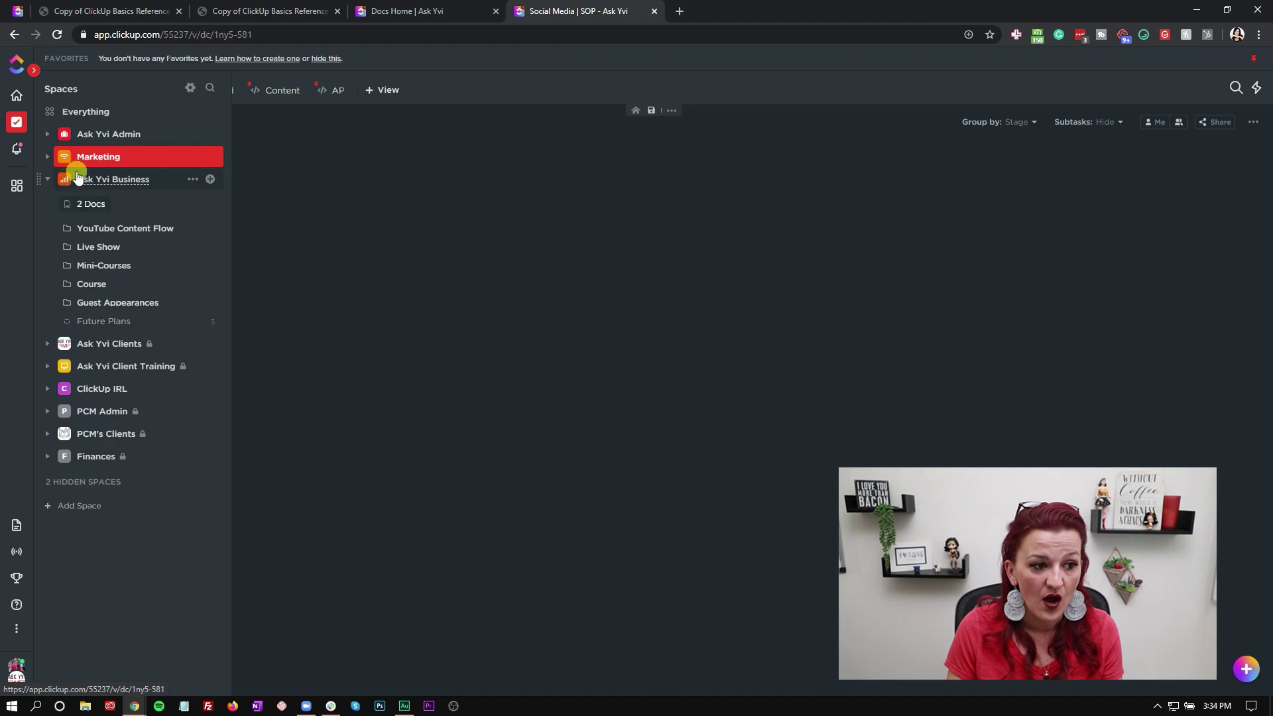
{"action": "left_click", "coordinate": [85, 207]}
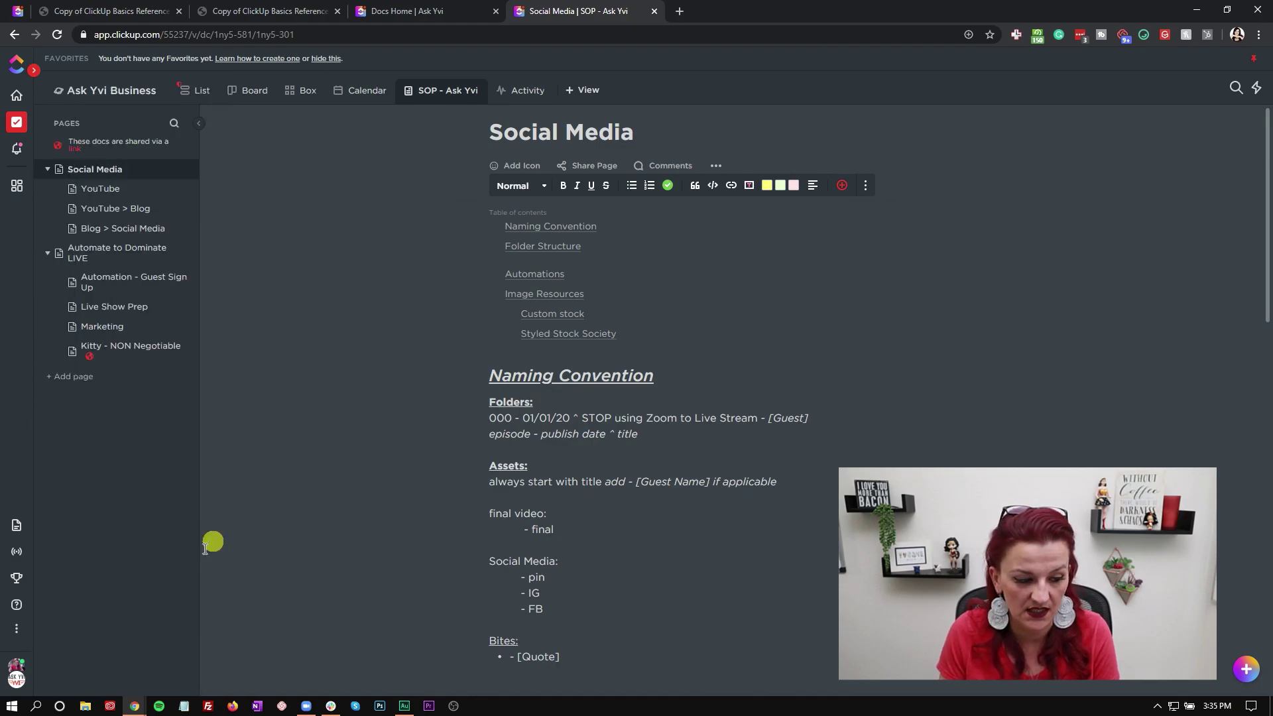
Open the personal notification settings for the Ask Yvi workspace
{"action": "mouse_move", "coordinate": [13, 675]}
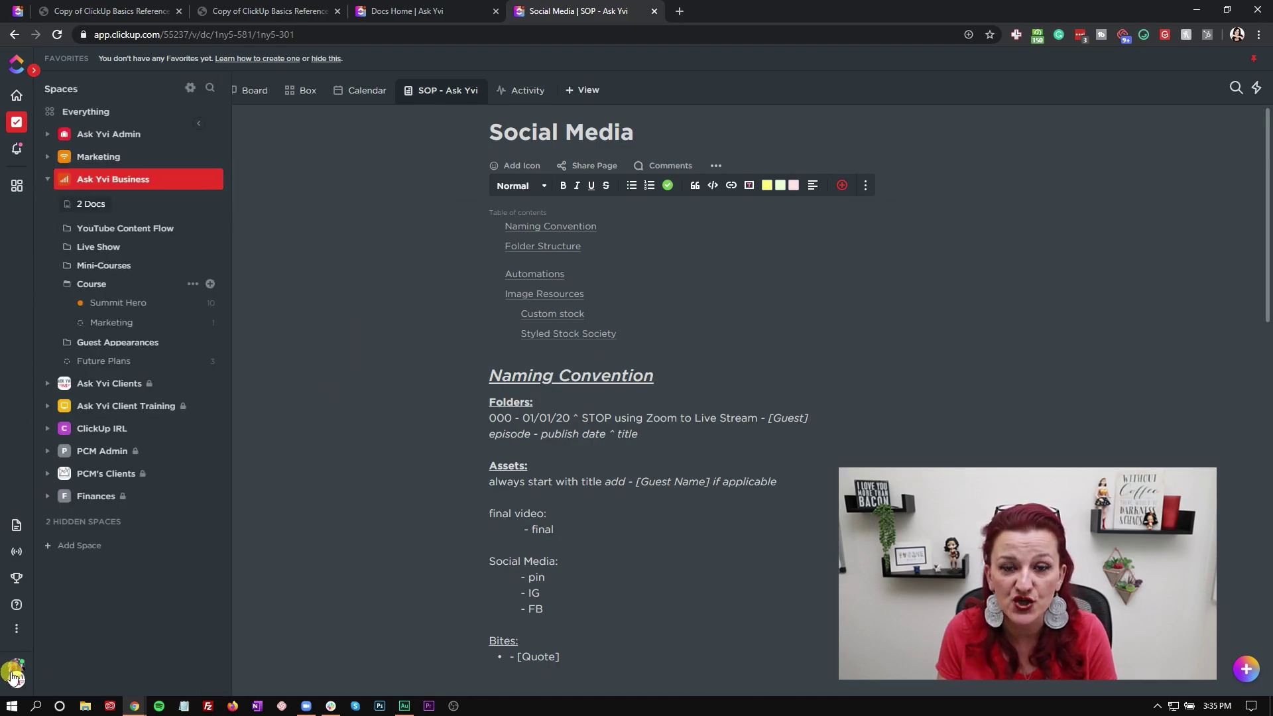
{"action": "left_click", "coordinate": [13, 675]}
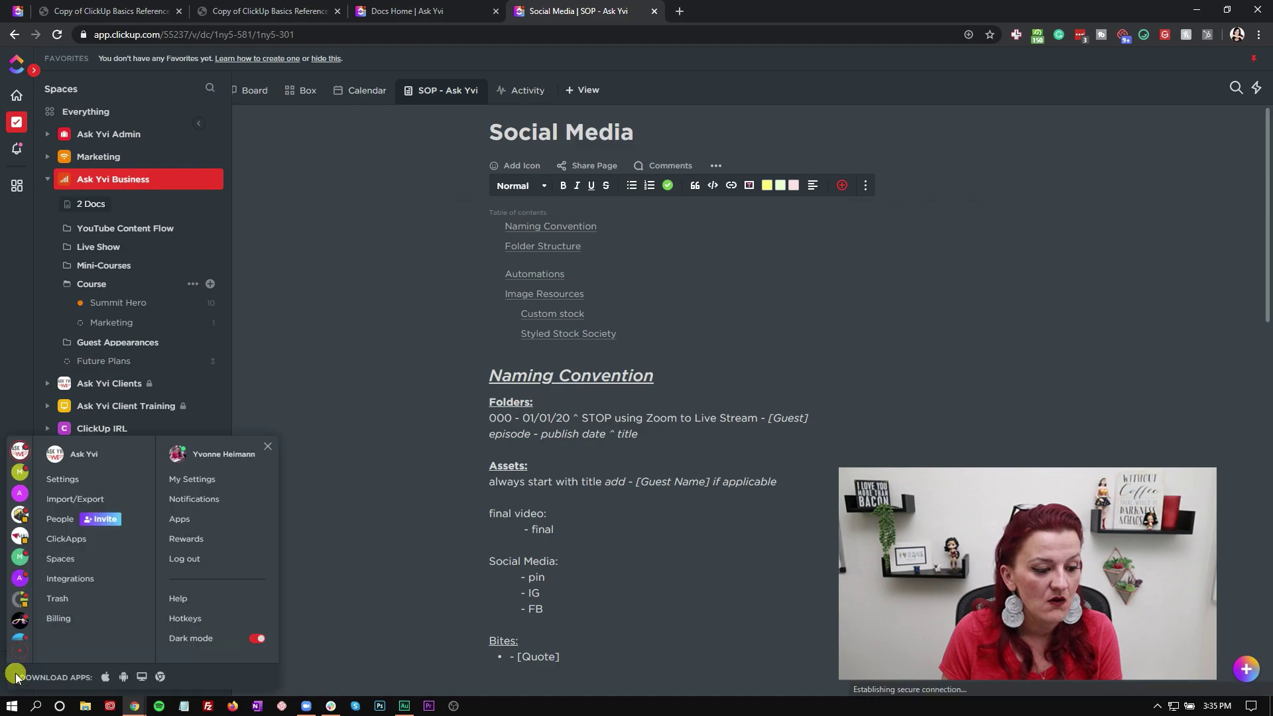
{"action": "left_click", "coordinate": [185, 502]}
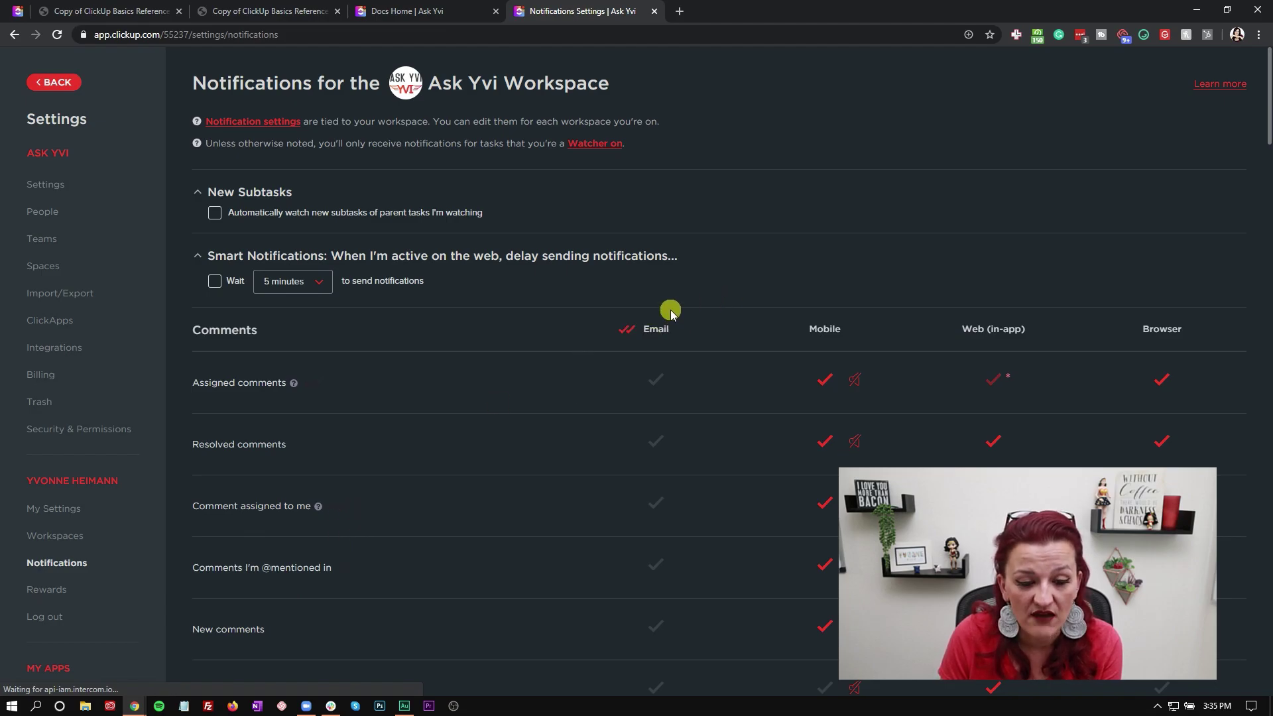
Enable the Daily Due Dates summary email for all tasks and set its delivery time to 08:00 AM
{"action": "scroll", "coordinate": [672, 315], "scroll_direction": "down", "scroll_amount": 15}
{"action": "scroll", "coordinate": [672, 315], "scroll_direction": "down", "scroll_amount": 15}
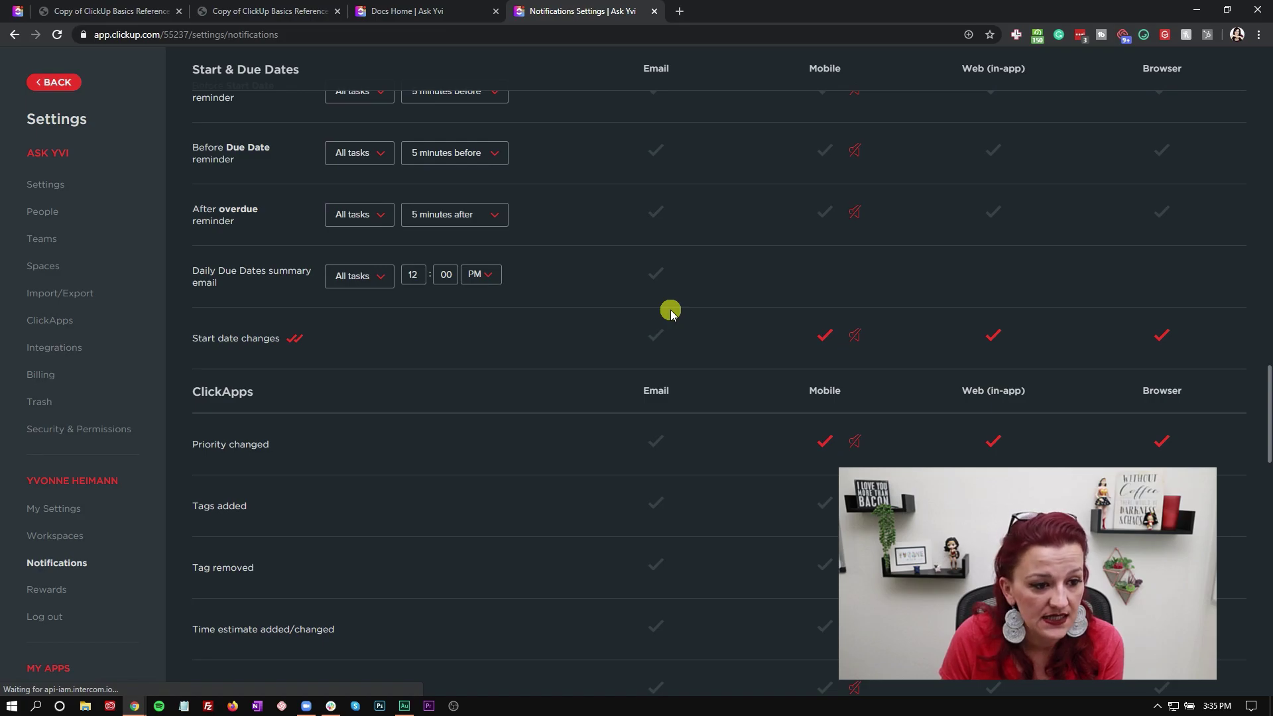
{"action": "left_click", "coordinate": [655, 278]}
{"action": "left_click", "coordinate": [414, 275]}
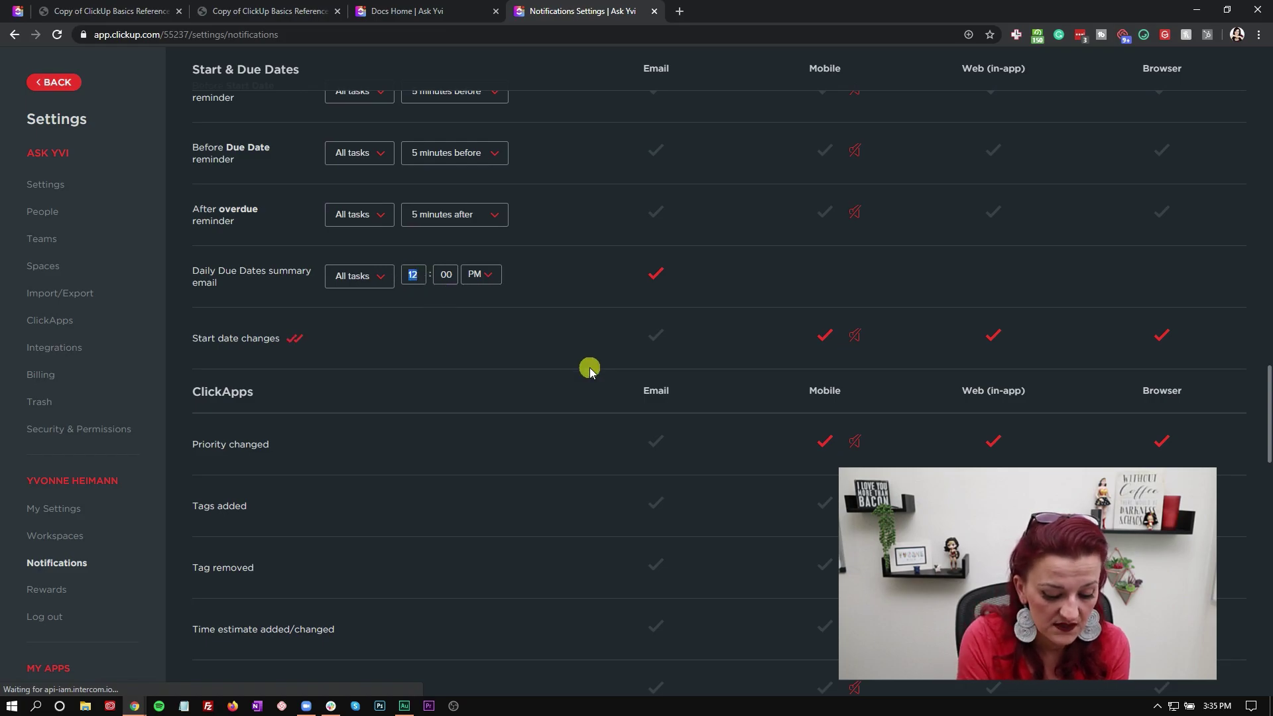
{"action": "type", "text": "8"}
{"action": "left_click", "coordinate": [480, 274]}
{"action": "left_click", "coordinate": [480, 308]}
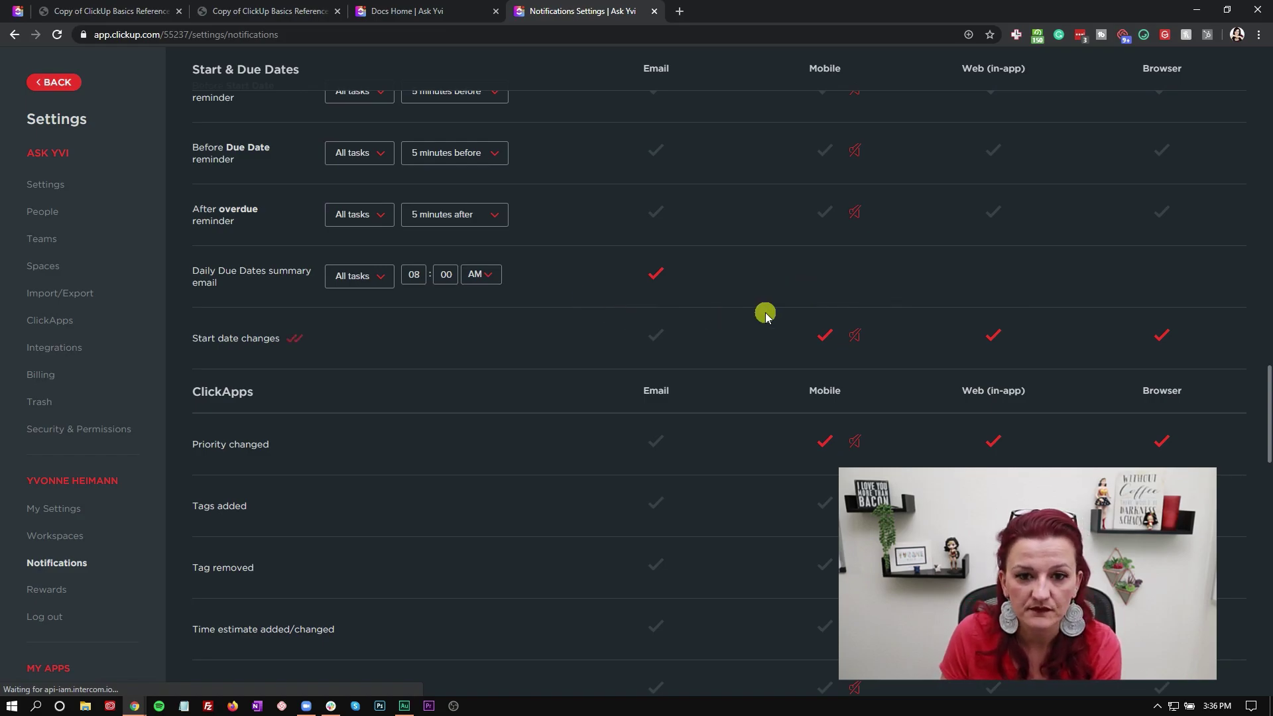
Review which task, start and due date, ClickApps, integration and list info notifications are enabled for email, mobile, web and browser
{"action": "scroll", "coordinate": [764, 315], "scroll_direction": "up", "scroll_amount": 10}
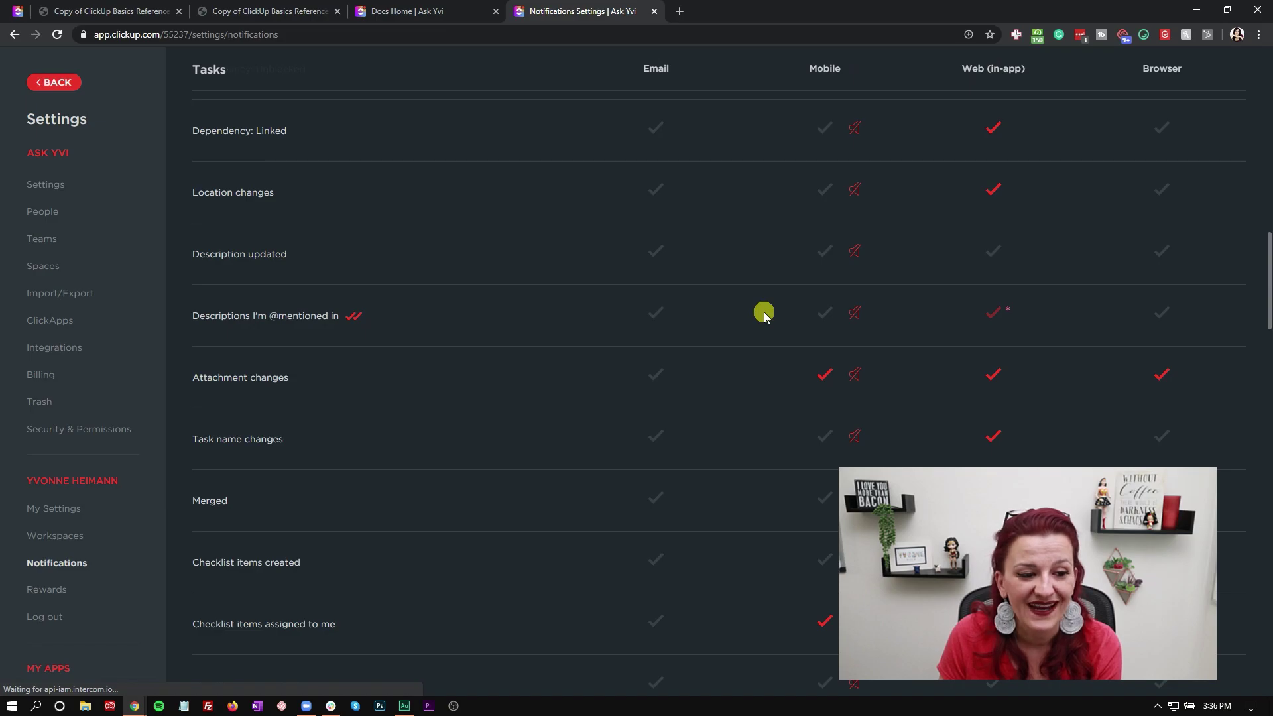
{"action": "scroll", "coordinate": [761, 313], "scroll_direction": "down", "scroll_amount": 5}
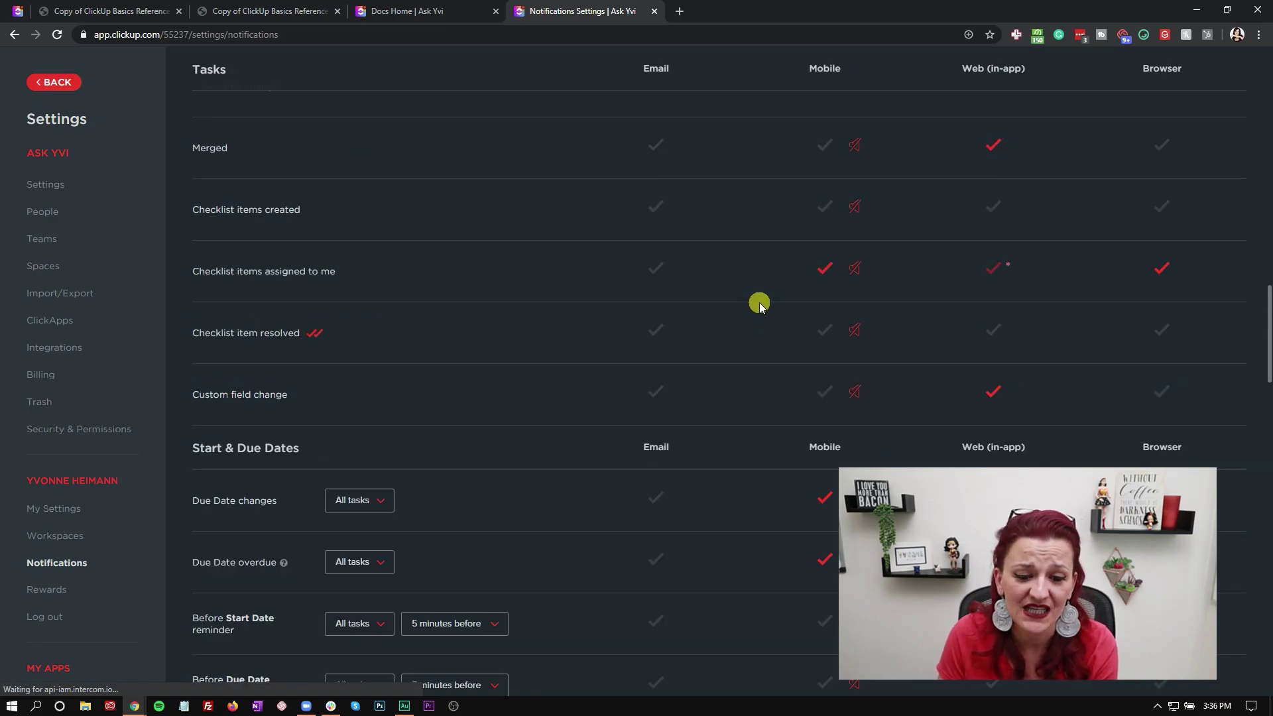
{"action": "scroll", "coordinate": [761, 305], "scroll_direction": "down", "scroll_amount": 3}
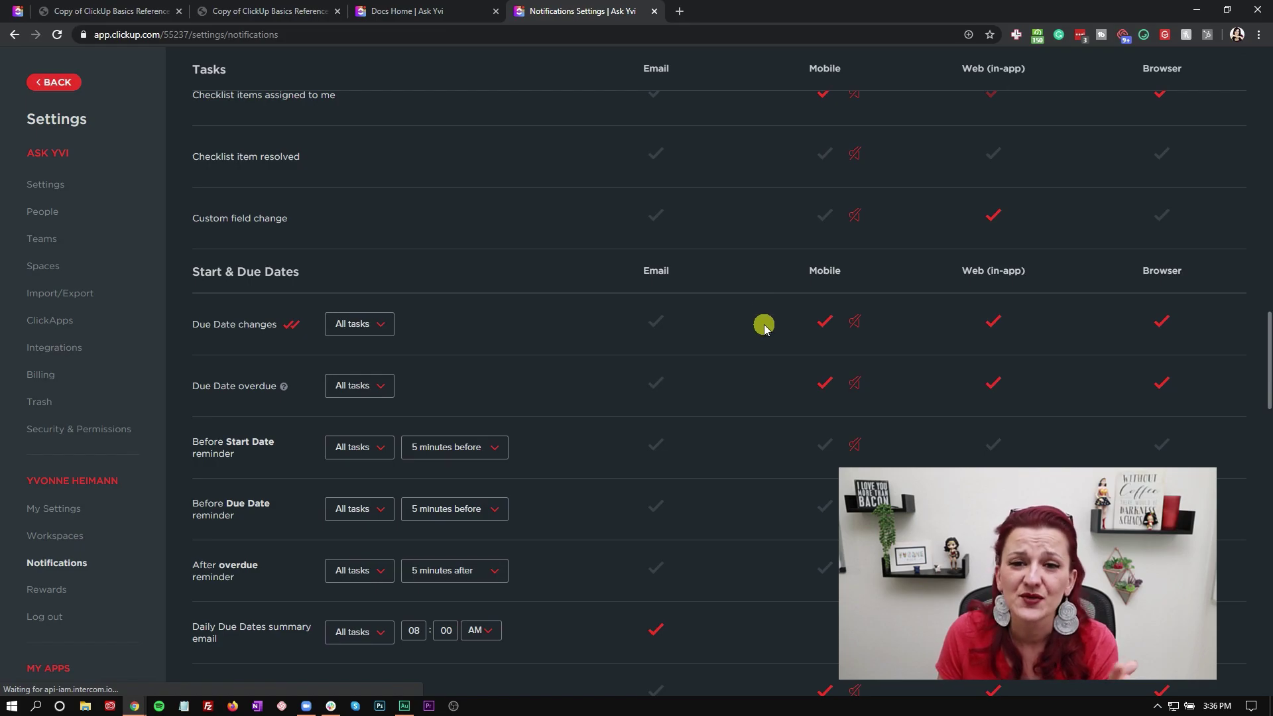
{"action": "scroll", "coordinate": [764, 325], "scroll_direction": "down", "scroll_amount": 13}
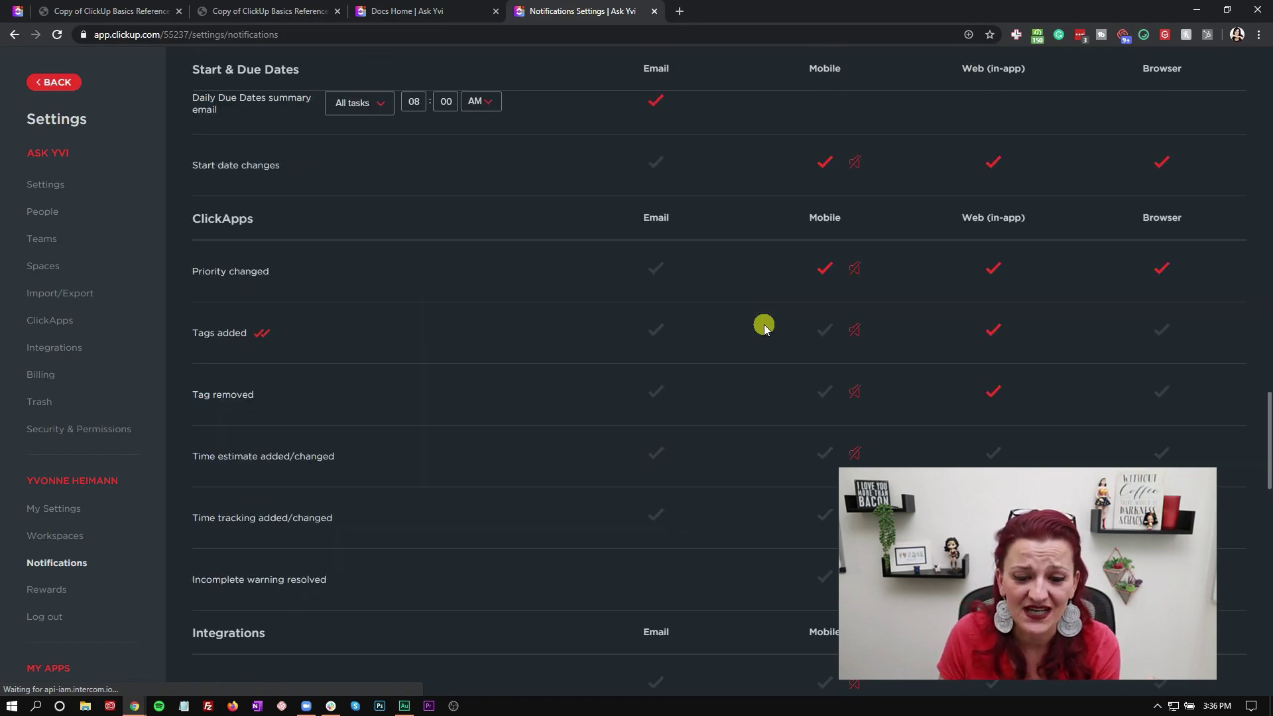
{"action": "scroll", "coordinate": [764, 324], "scroll_direction": "down", "scroll_amount": 6}
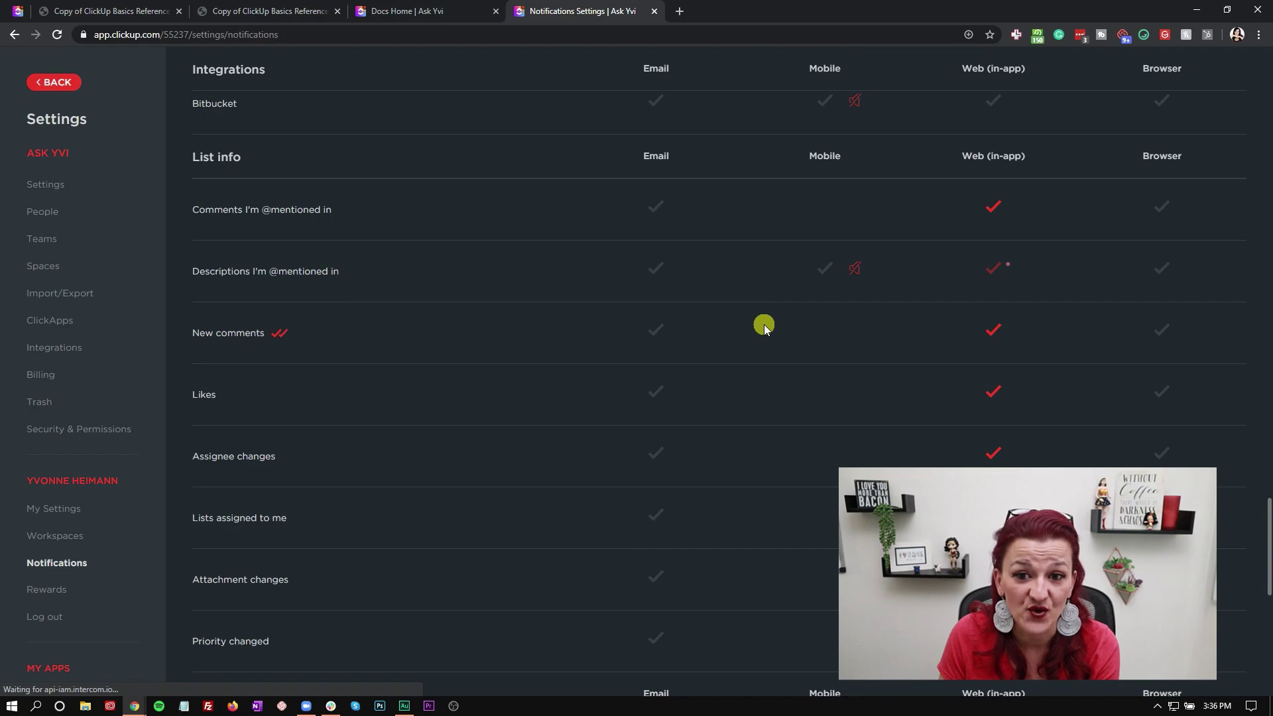
{"action": "scroll", "coordinate": [763, 325], "scroll_direction": "down", "scroll_amount": 3}
{"action": "scroll", "coordinate": [763, 324], "scroll_direction": "up", "scroll_amount": 15}
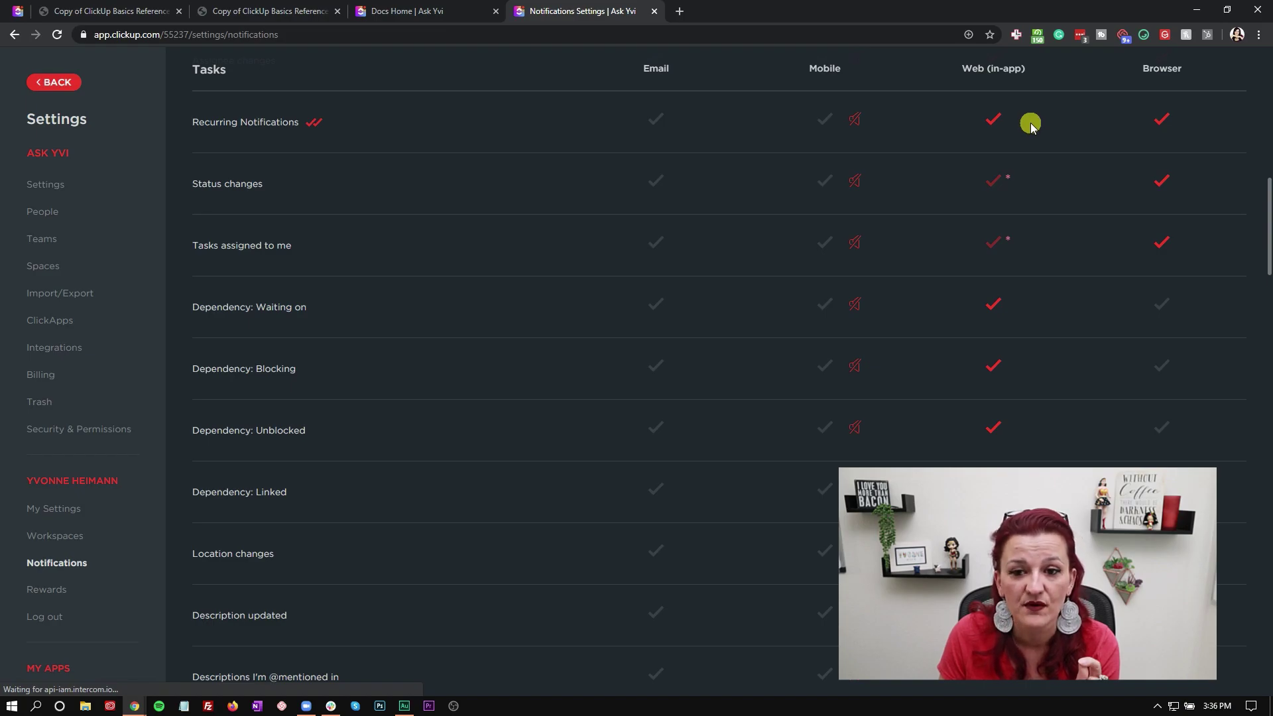
{"action": "scroll", "coordinate": [1031, 126], "scroll_direction": "down", "scroll_amount": 5}
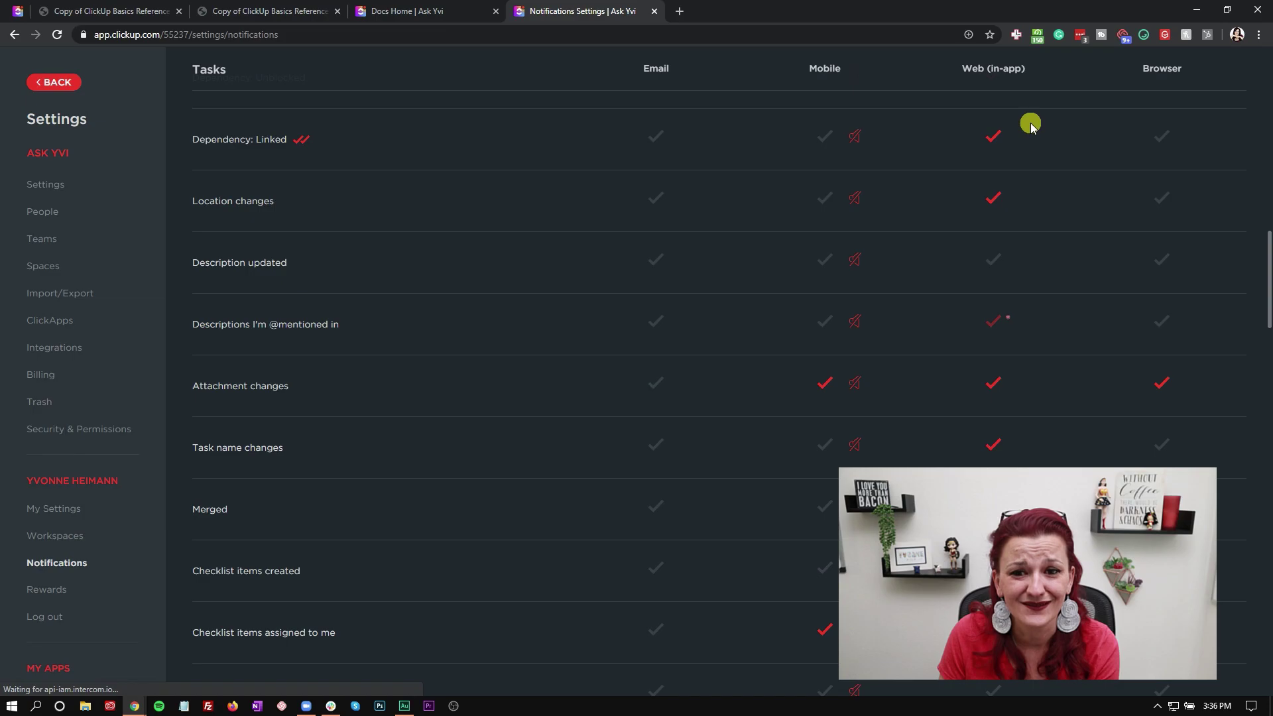
{"action": "scroll", "coordinate": [1031, 126], "scroll_direction": "down", "scroll_amount": 3}
{"action": "scroll", "coordinate": [1031, 126], "scroll_direction": "down", "scroll_amount": 3}
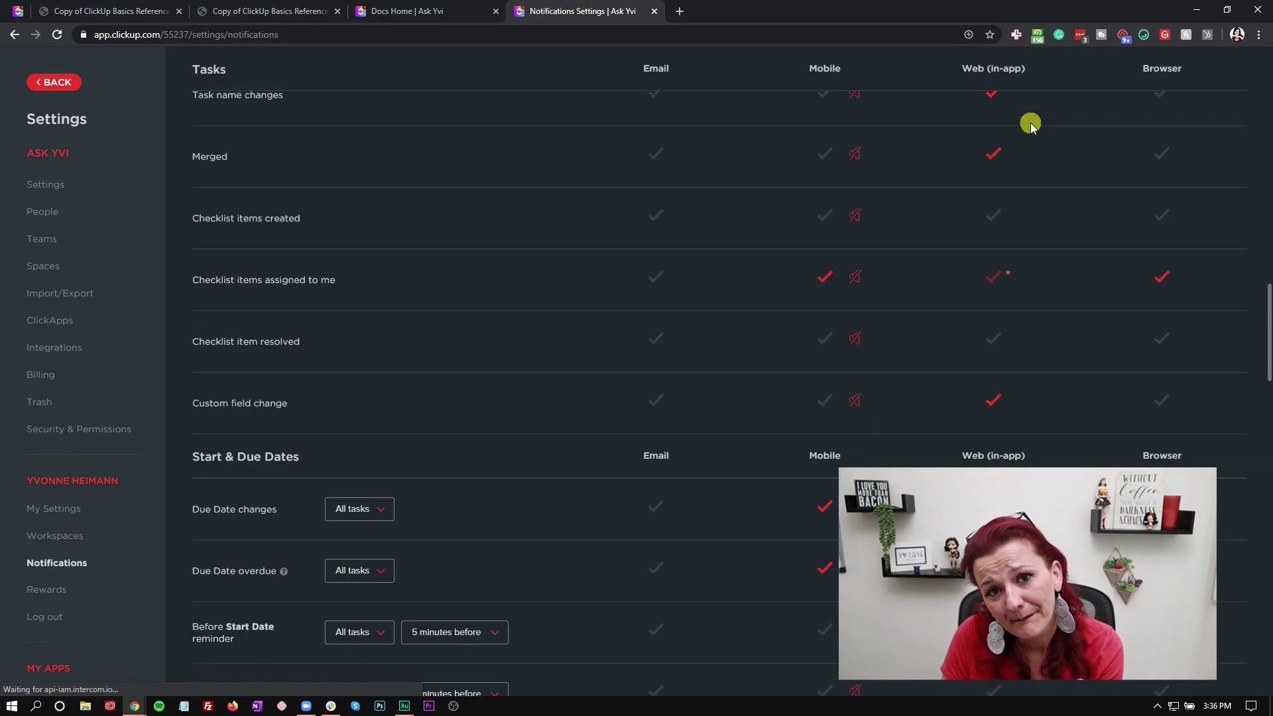
{"action": "scroll", "coordinate": [1031, 126], "scroll_direction": "down", "scroll_amount": 3}
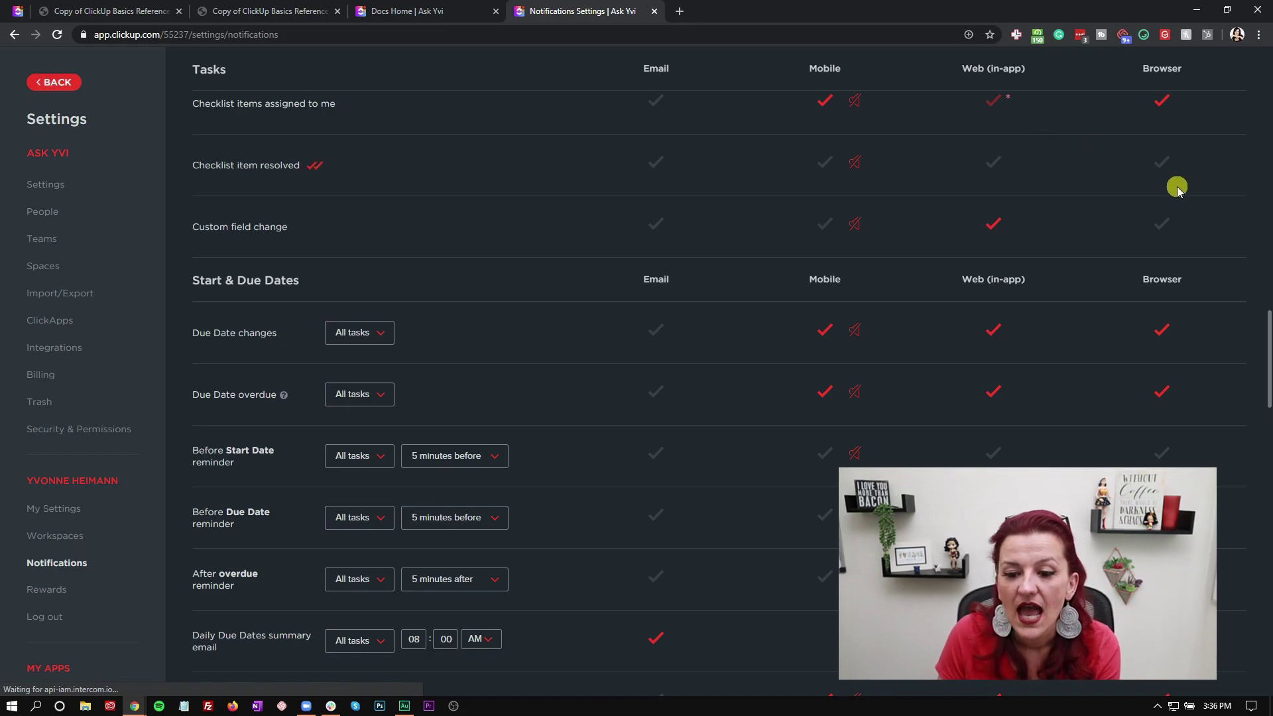
{"action": "scroll", "coordinate": [1174, 188], "scroll_direction": "up", "scroll_amount": 9}
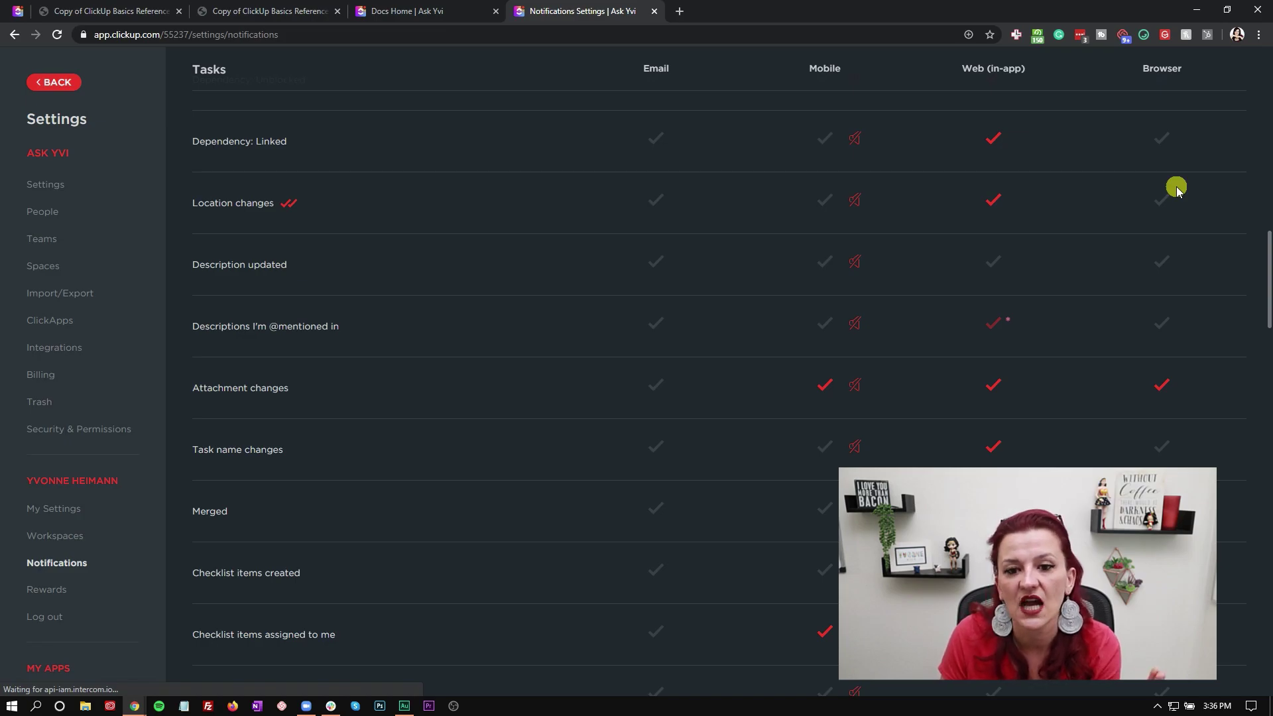
{"action": "scroll", "coordinate": [1177, 189], "scroll_direction": "down", "scroll_amount": 9}
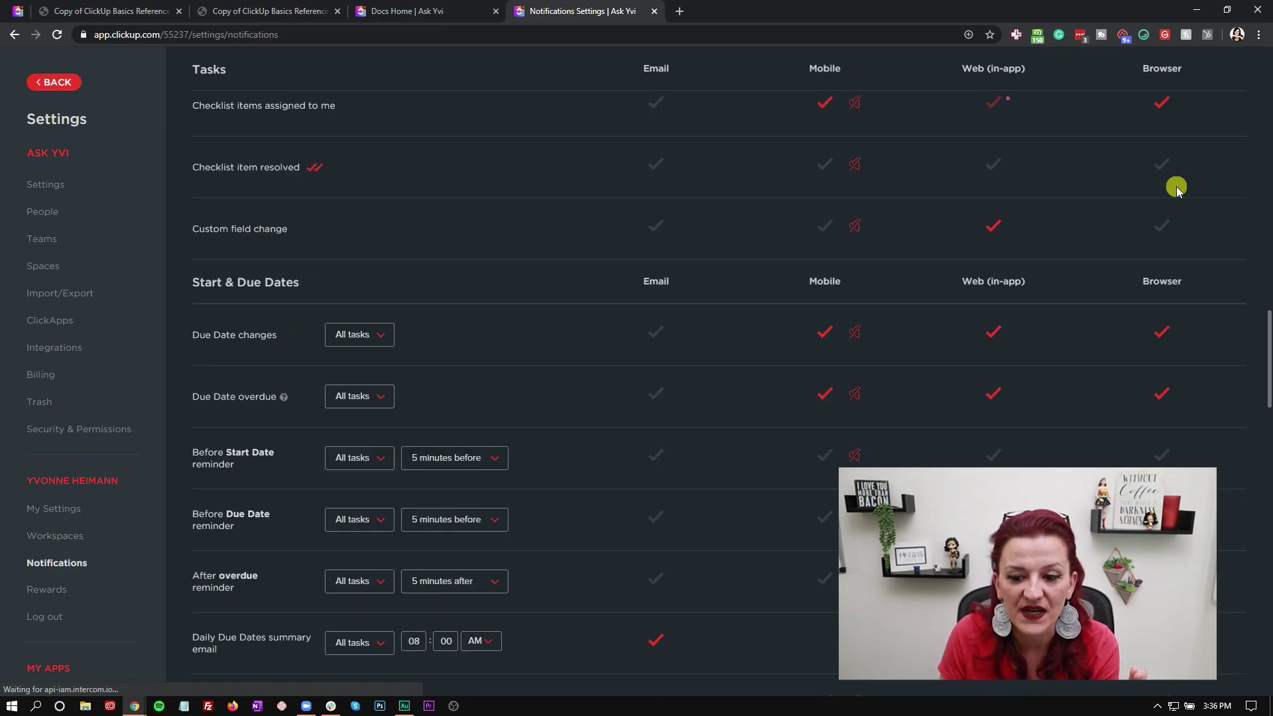